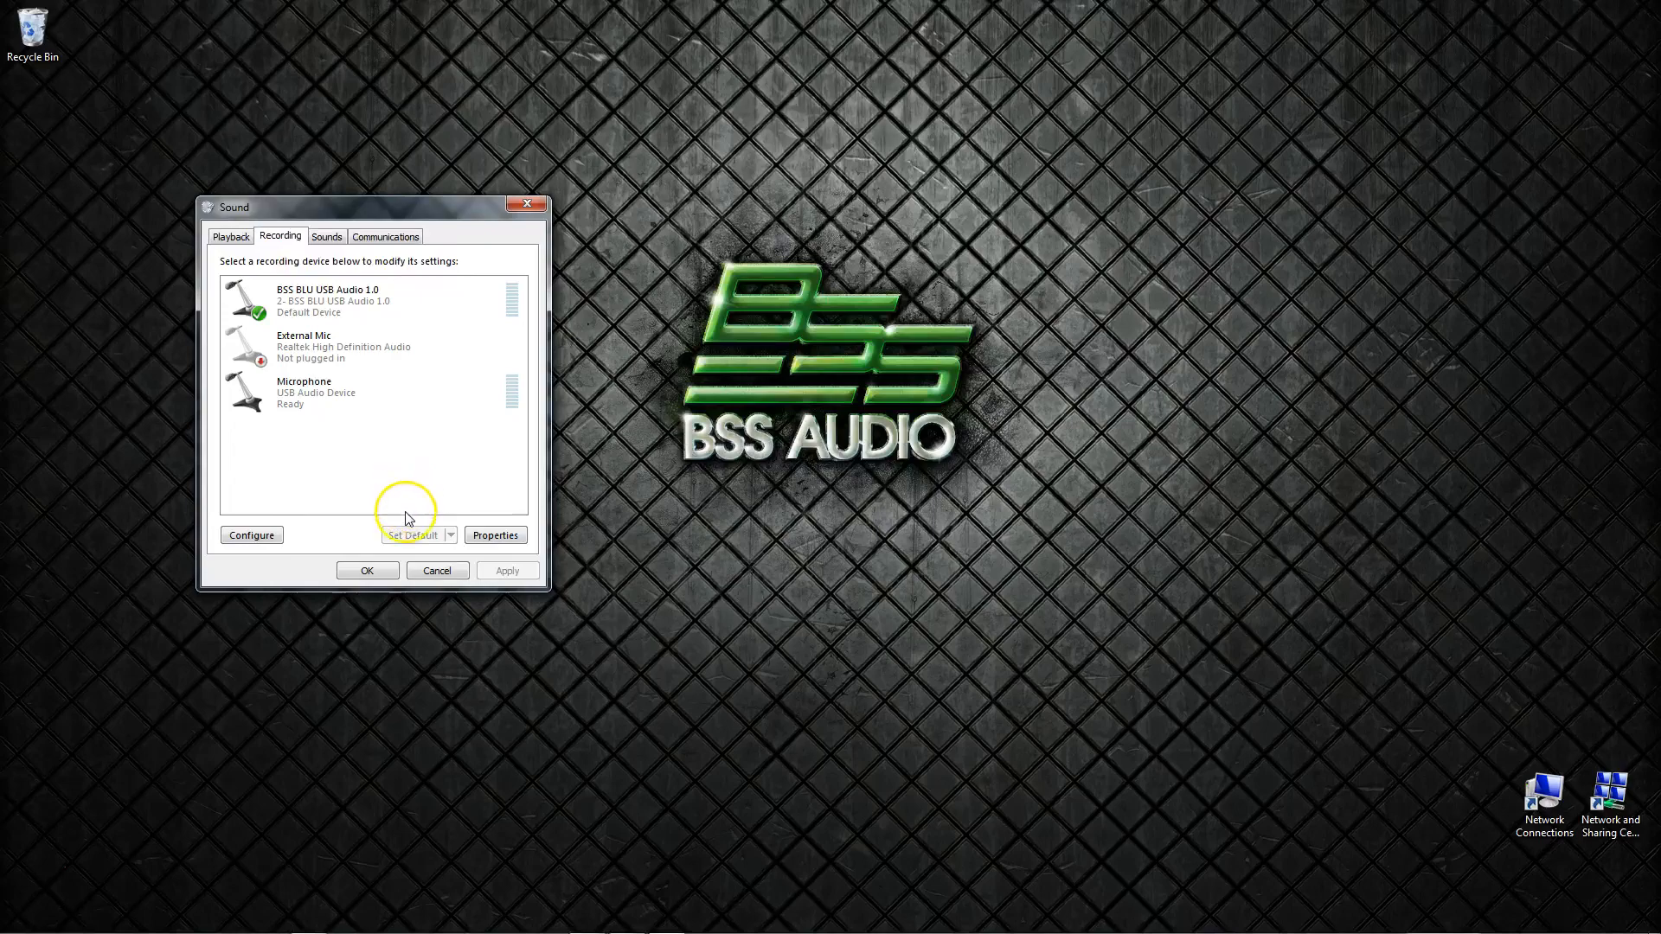
- Accept the recording device settings and close the Sound dialog
{"action": "left_click", "coordinate": [372, 572]}
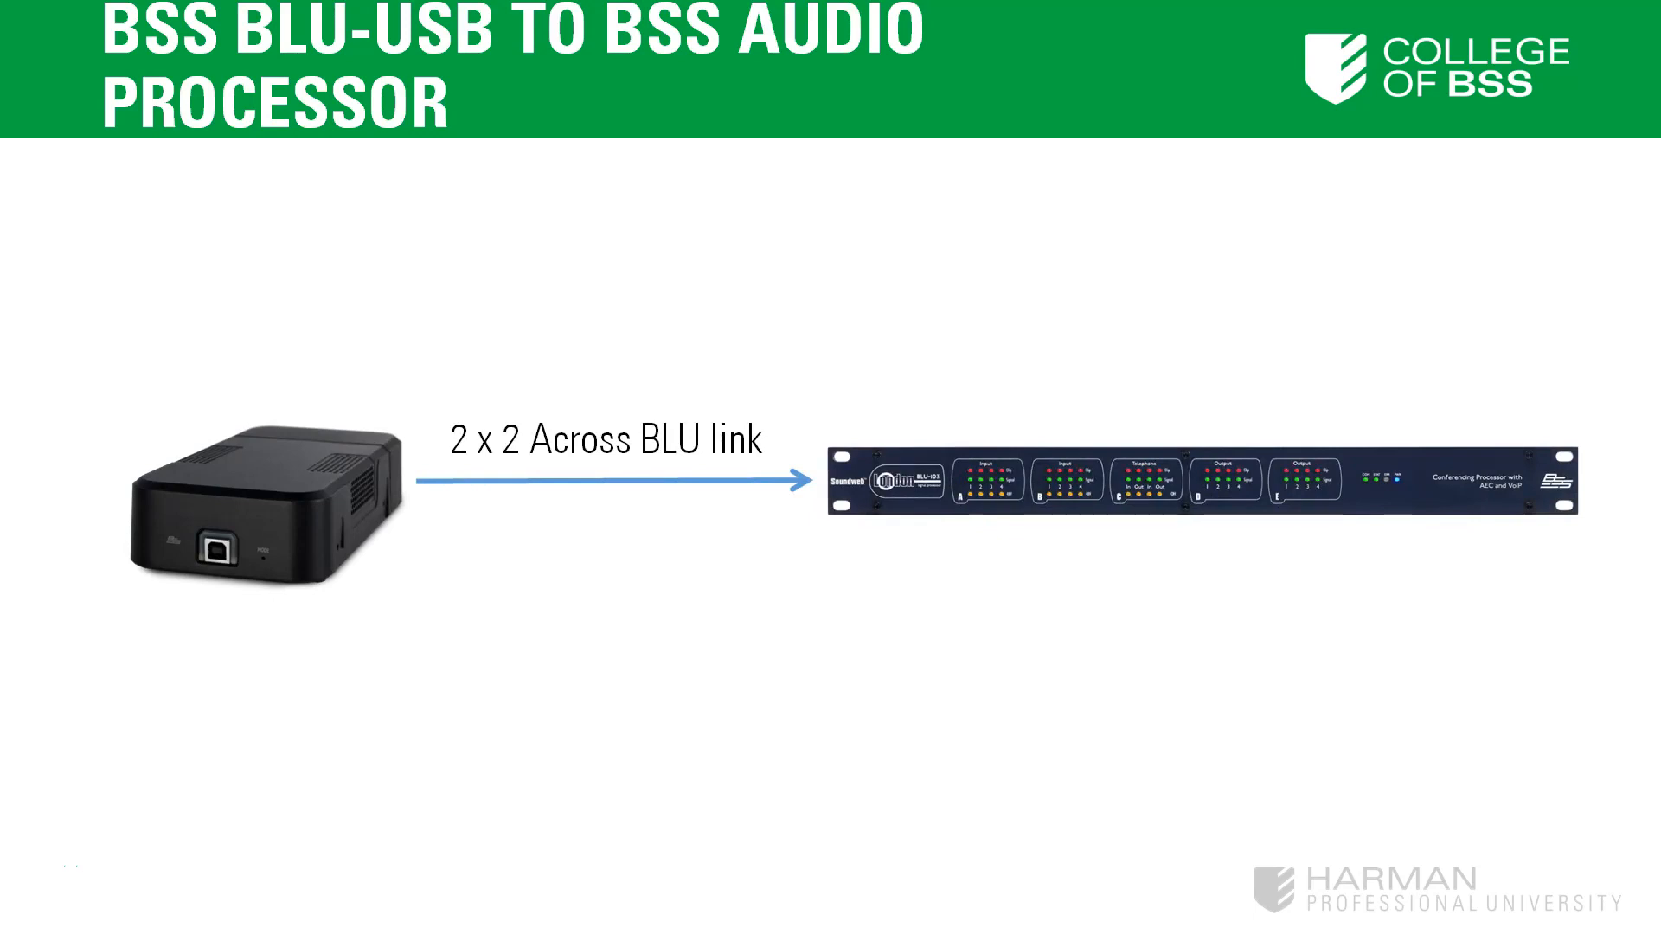
{"action": "key", "text": "Right"}
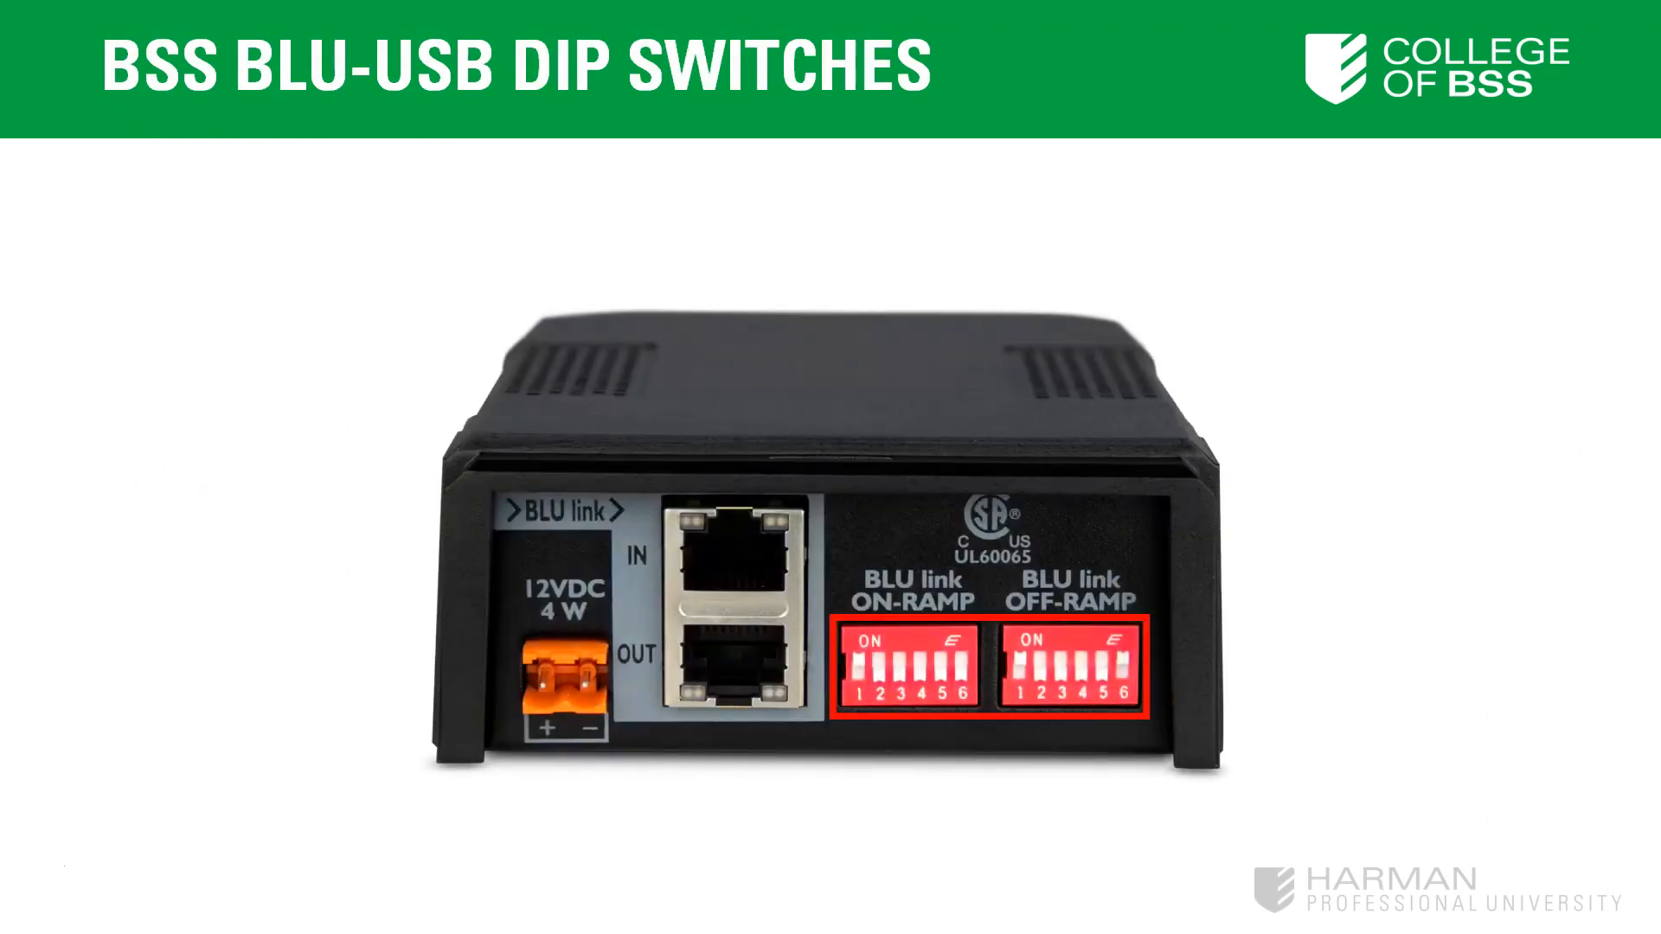
{"action": "left_click", "coordinate": [760, 927]}
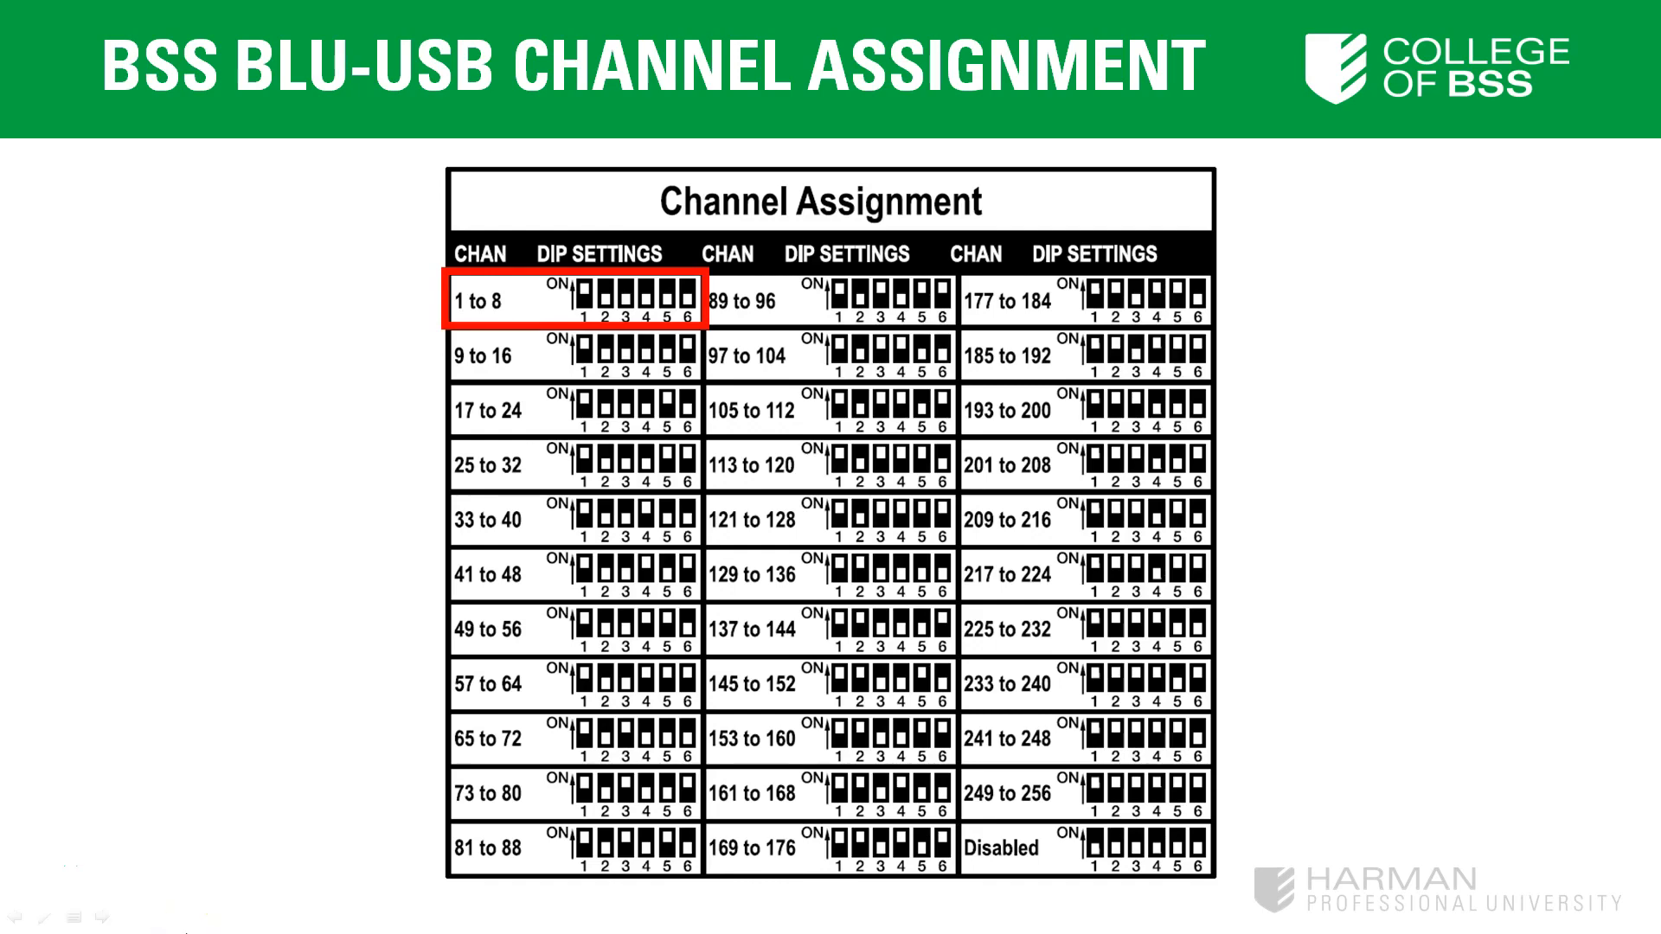
{"action": "key", "text": "Right"}
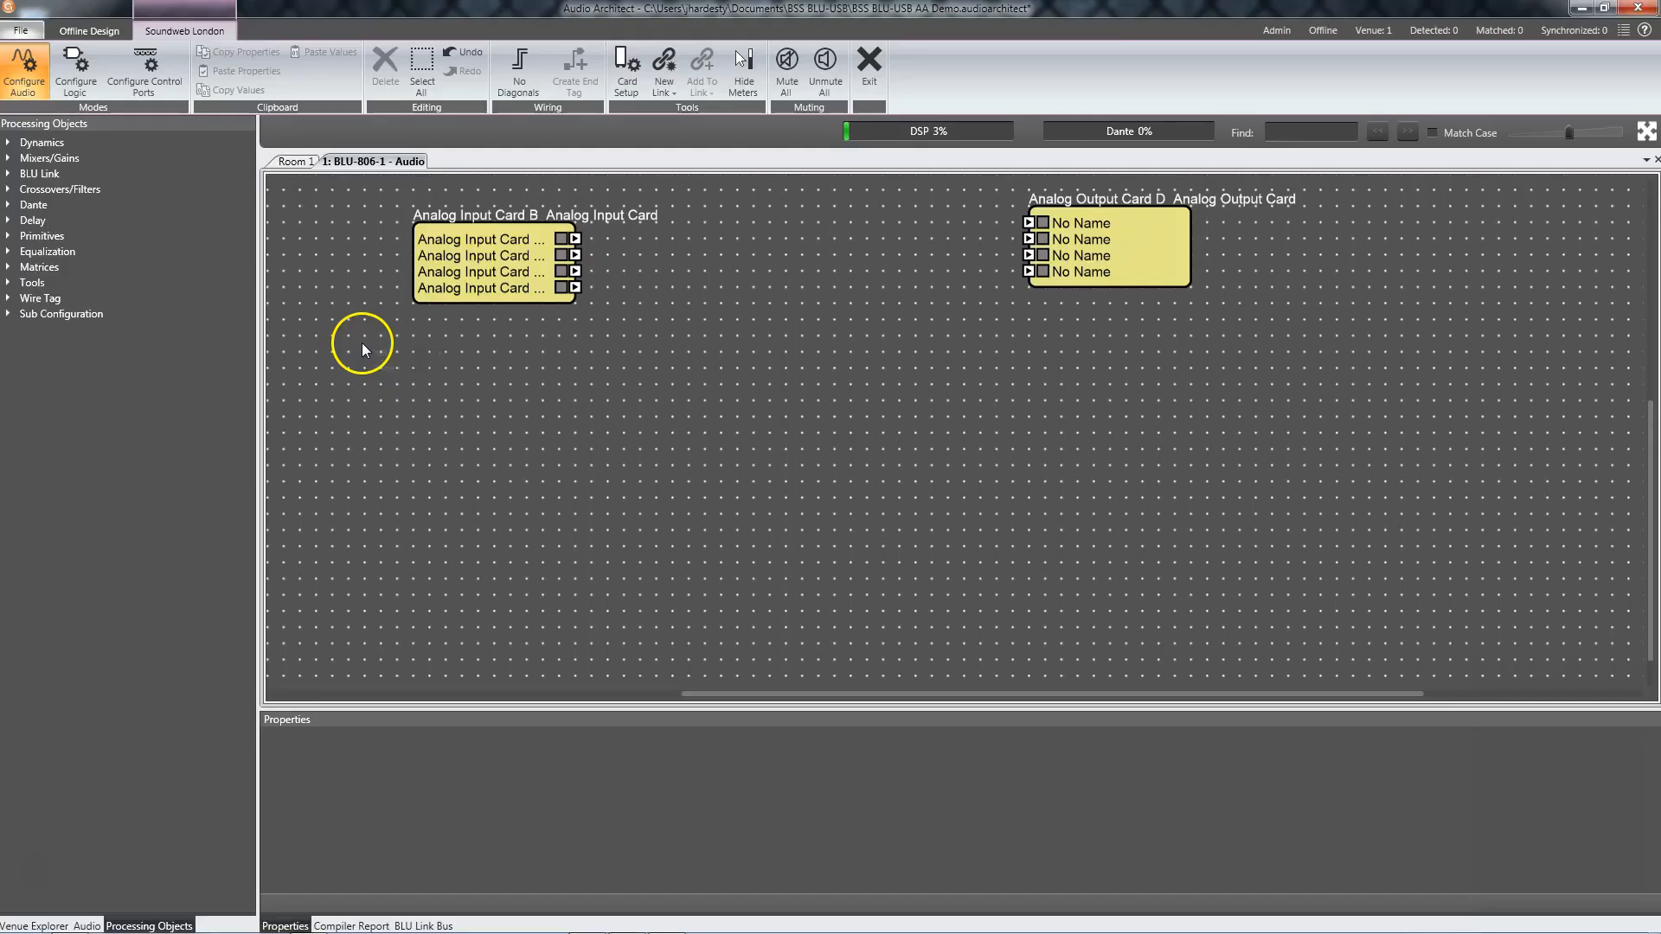
- Add a BLU Link Input/Rx object to the audio configuration below Analog Input Card B
{"action": "right_click", "coordinate": [362, 347]}
{"action": "mouse_move", "coordinate": [403, 352]}
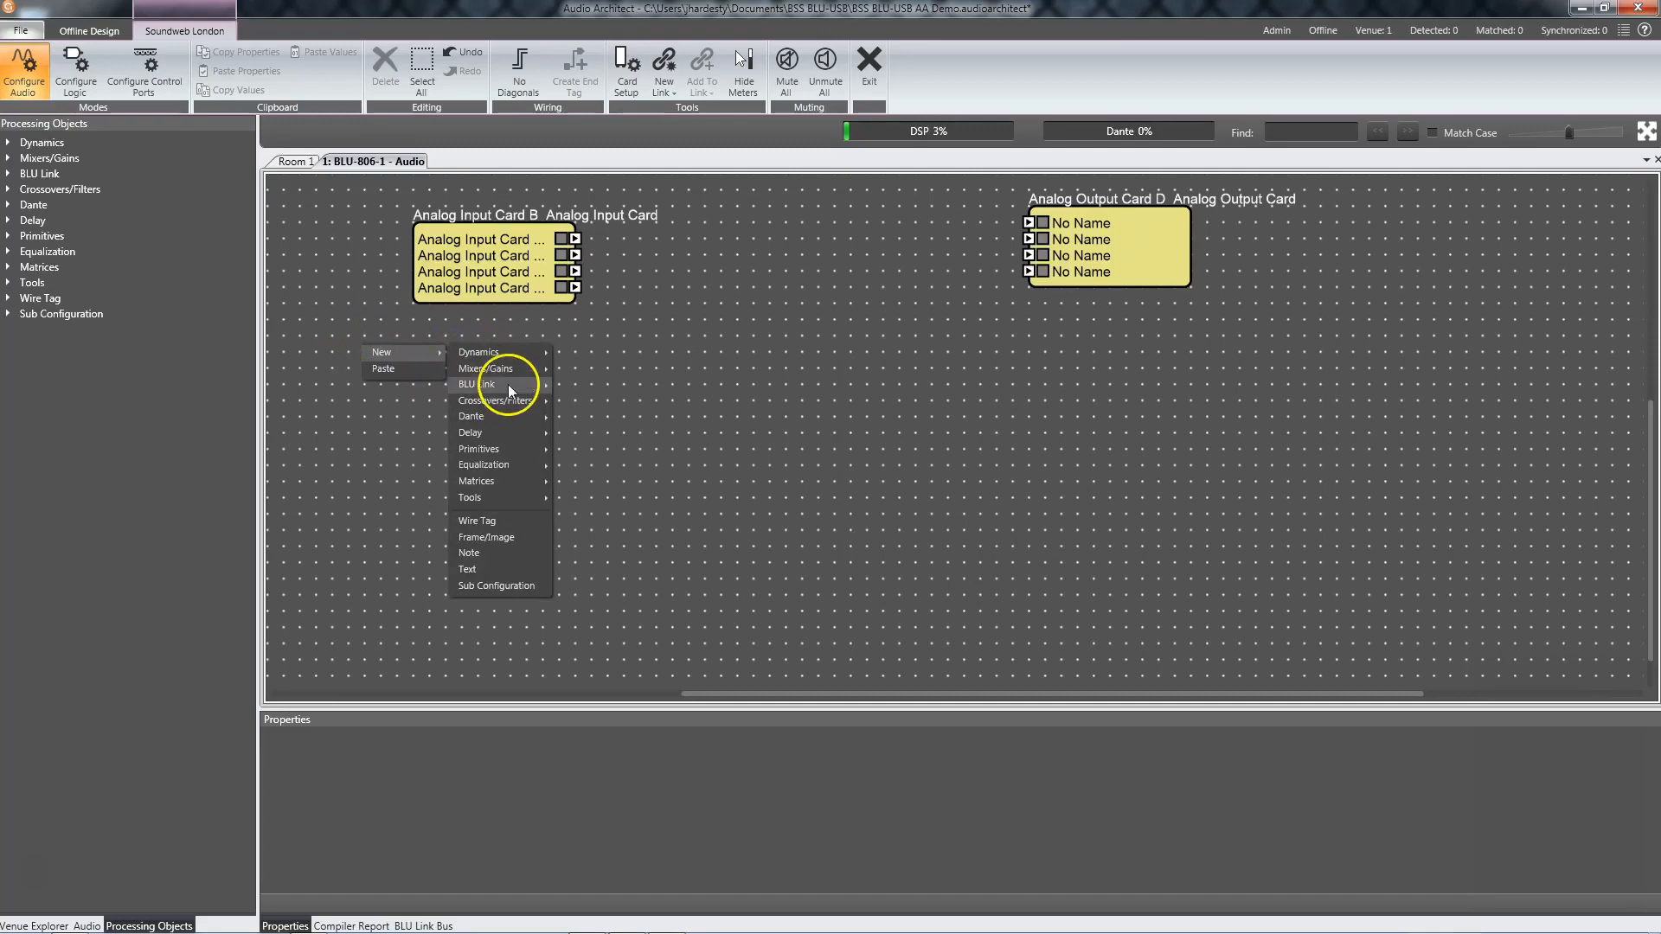
{"action": "mouse_move", "coordinate": [507, 389]}
{"action": "left_click", "coordinate": [606, 386]}
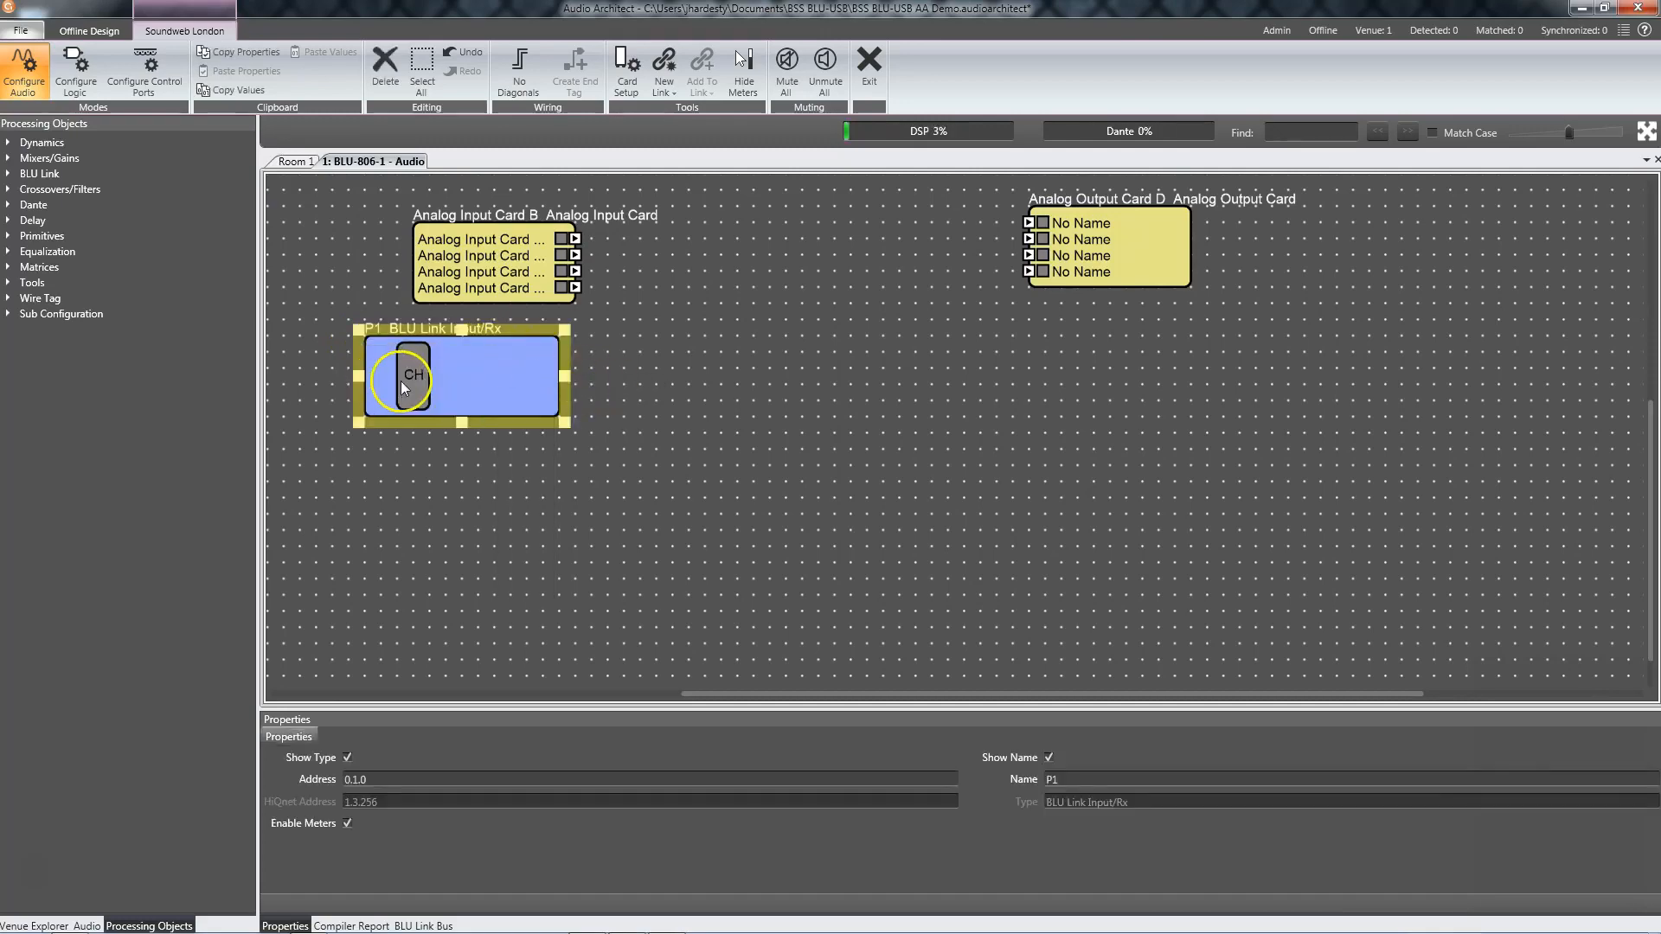
- Assign BLU link bus slots 1 and 2 to channels 1 and 2 of the BLU Link Input object
{"action": "double_click", "coordinate": [424, 372]}
{"action": "left_click", "coordinate": [496, 175], "text": "shift"}
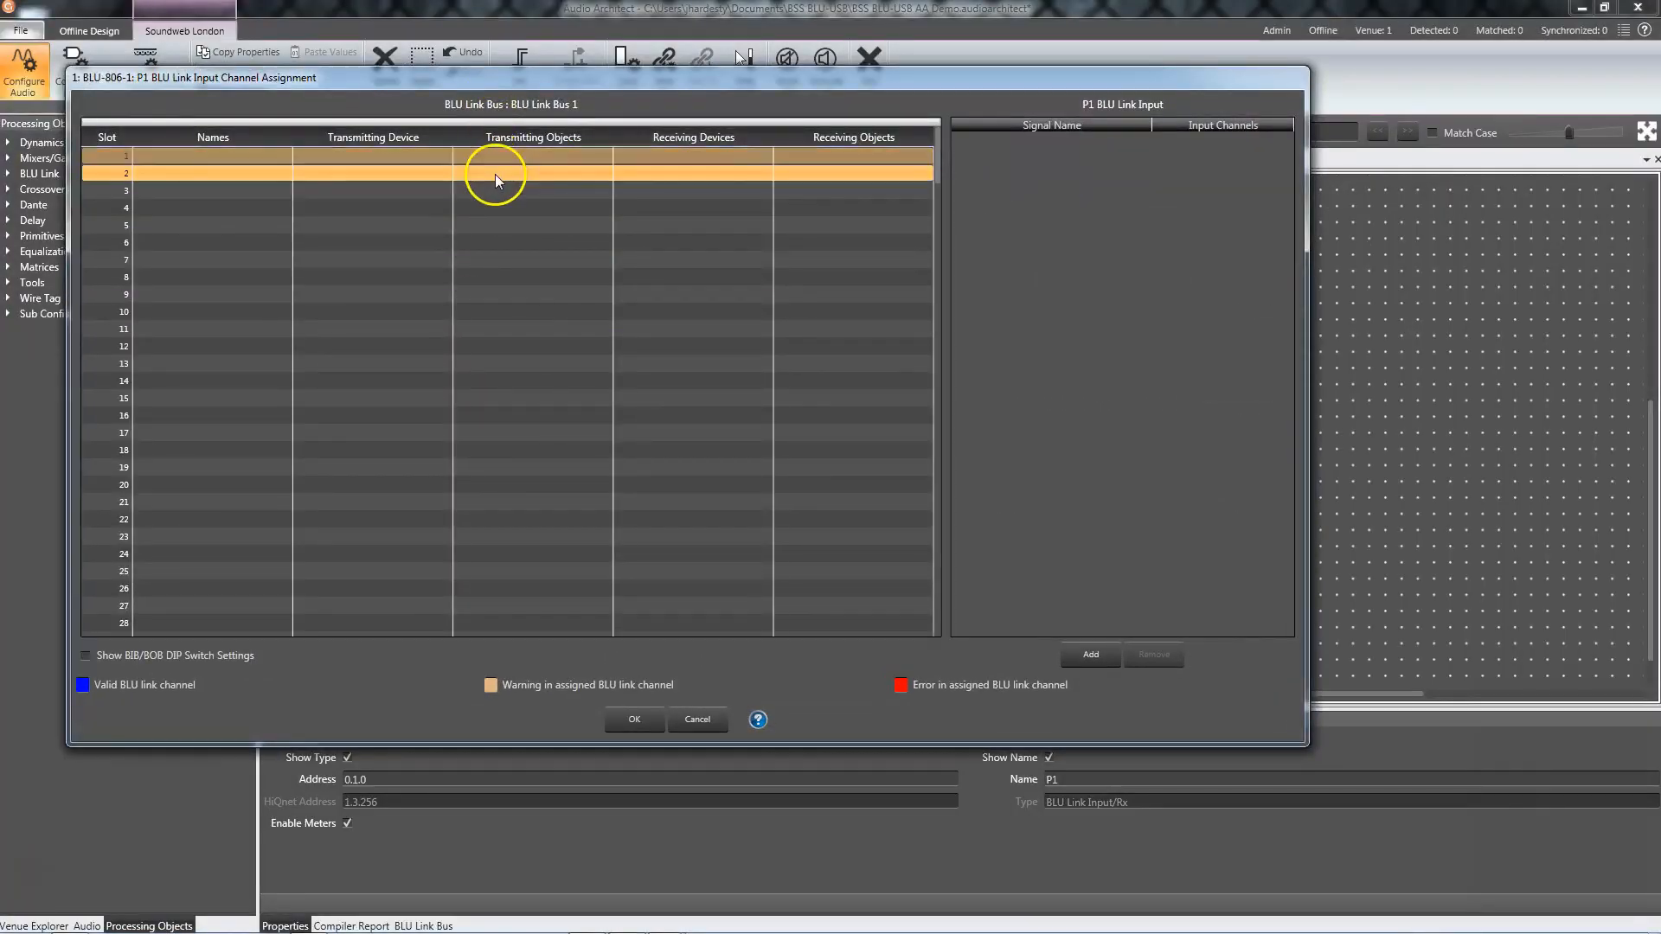
{"action": "left_click_drag", "start_coordinate": [509, 160], "coordinate": [1189, 238]}
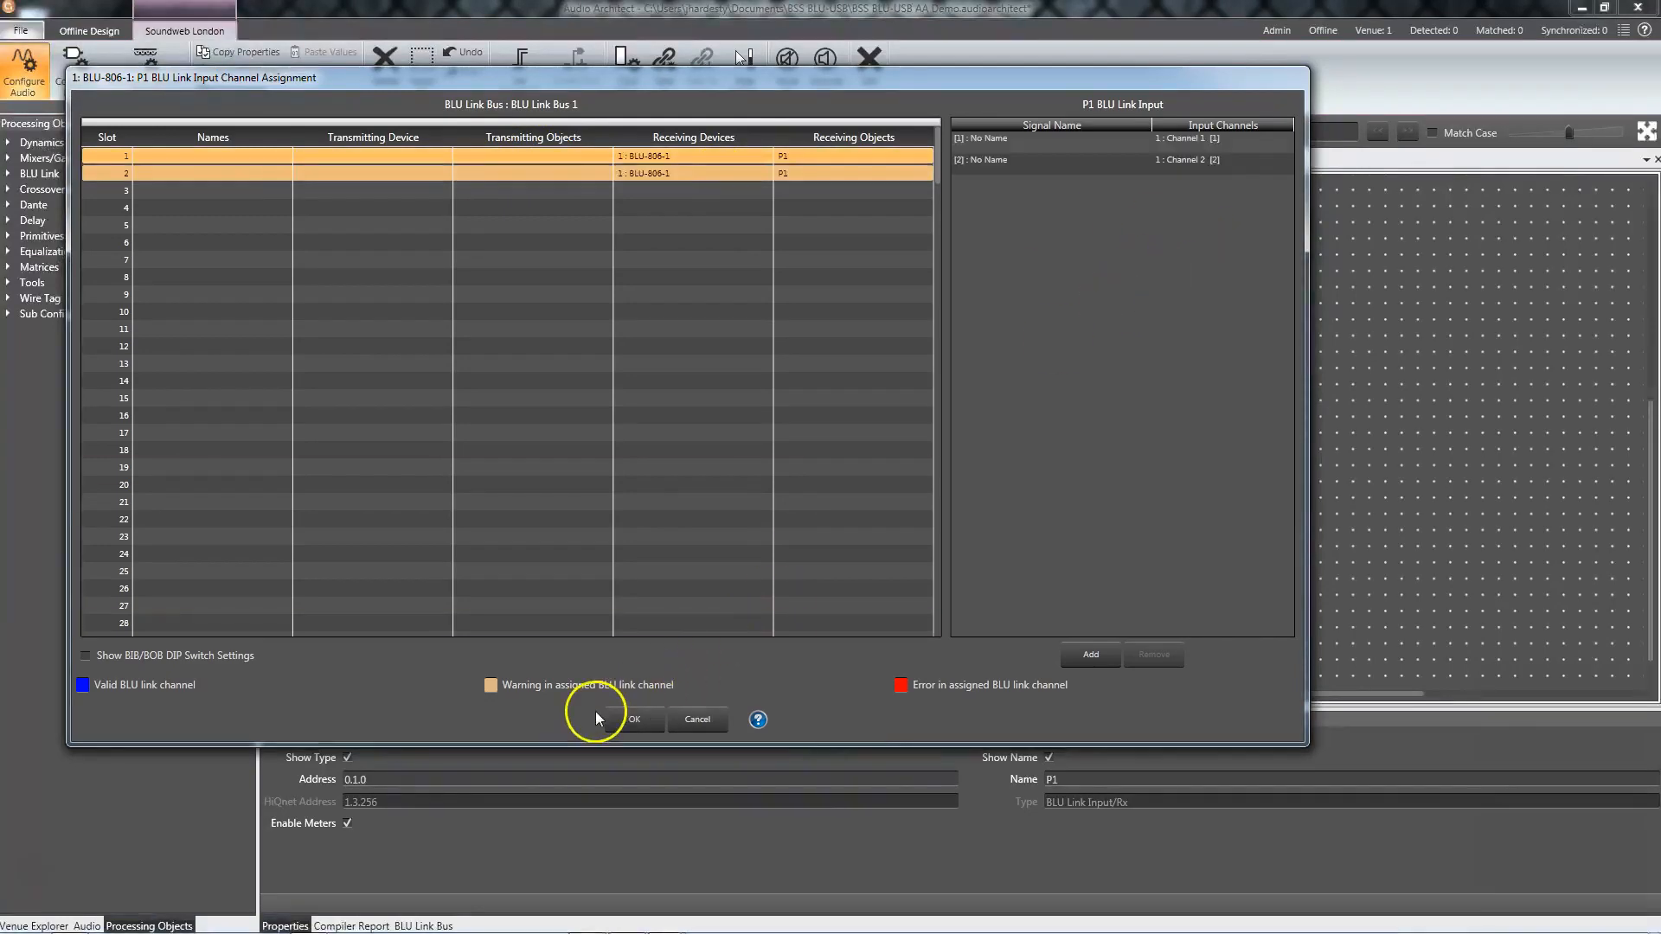
{"action": "left_click", "coordinate": [630, 718]}
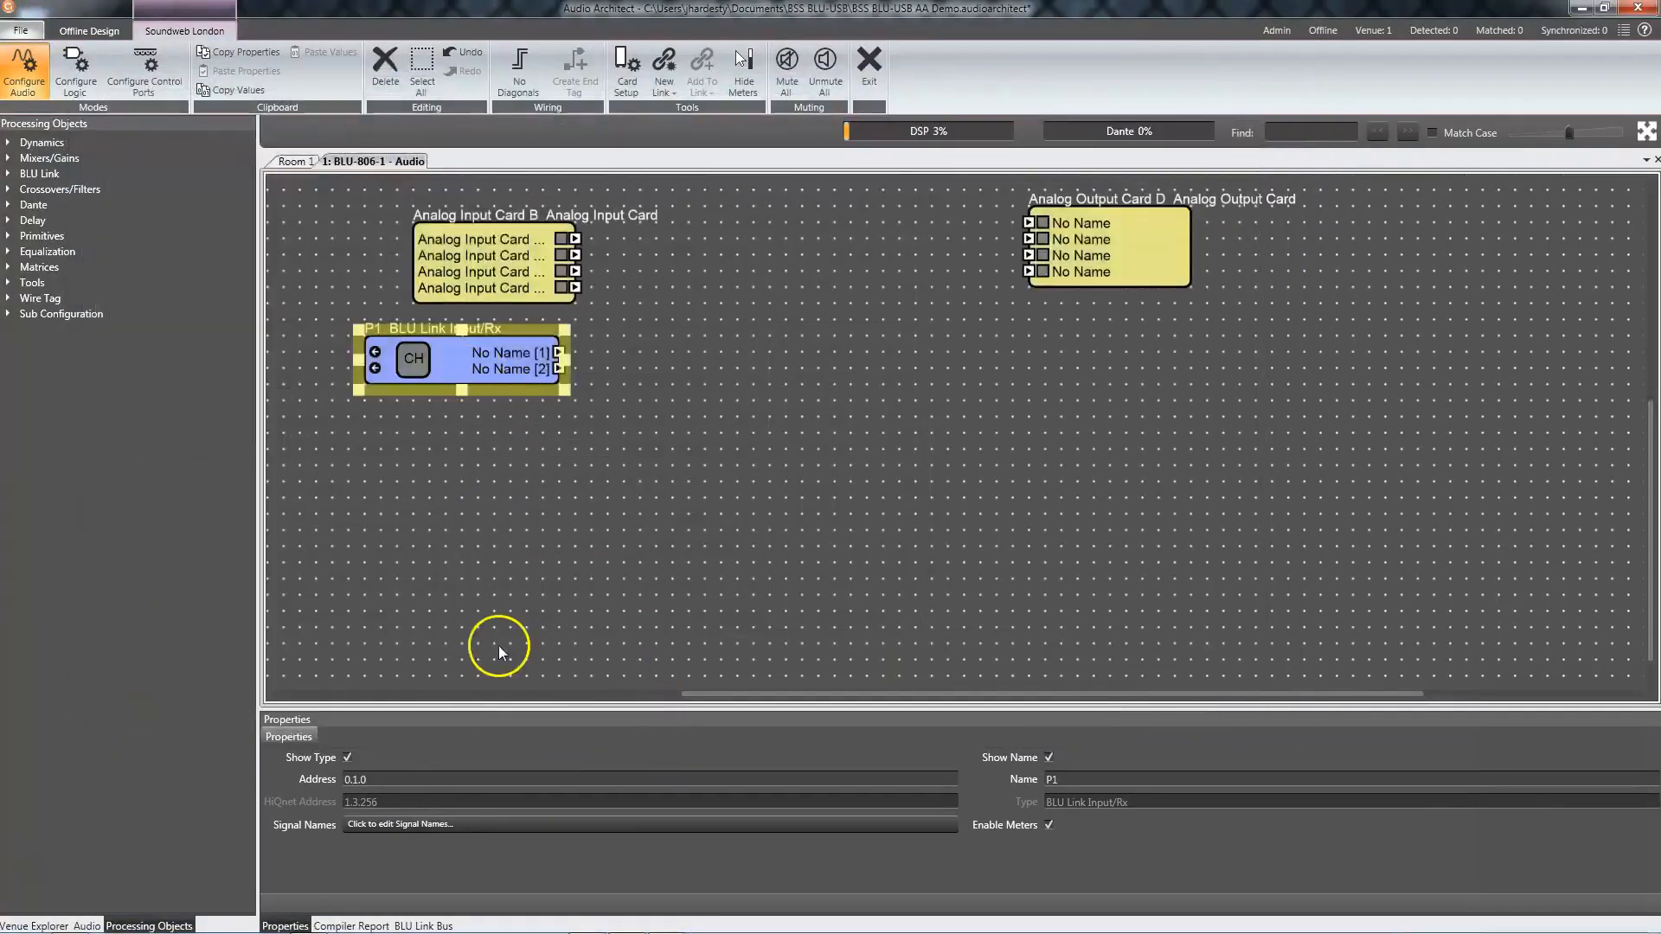
- Name the BLU Link Input object's two output signals PC L and PC R
{"action": "left_click", "coordinate": [468, 825]}
{"action": "type", "text": "PC L"}
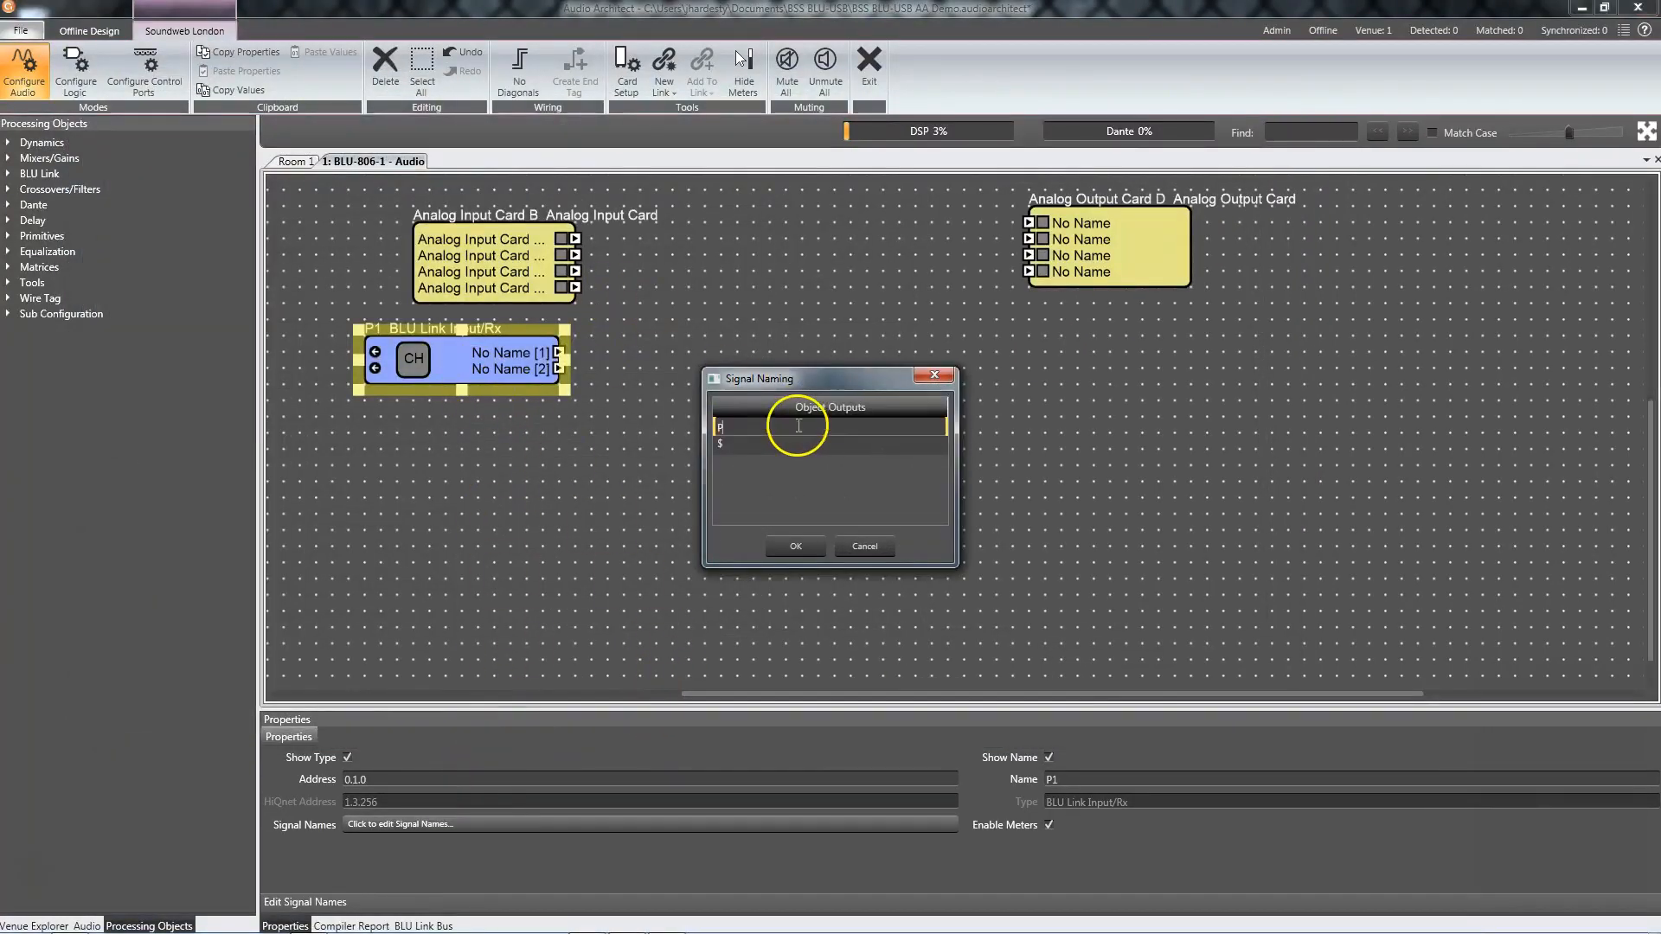
{"action": "key", "text": "Return"}
{"action": "type", "text": "PC R"}
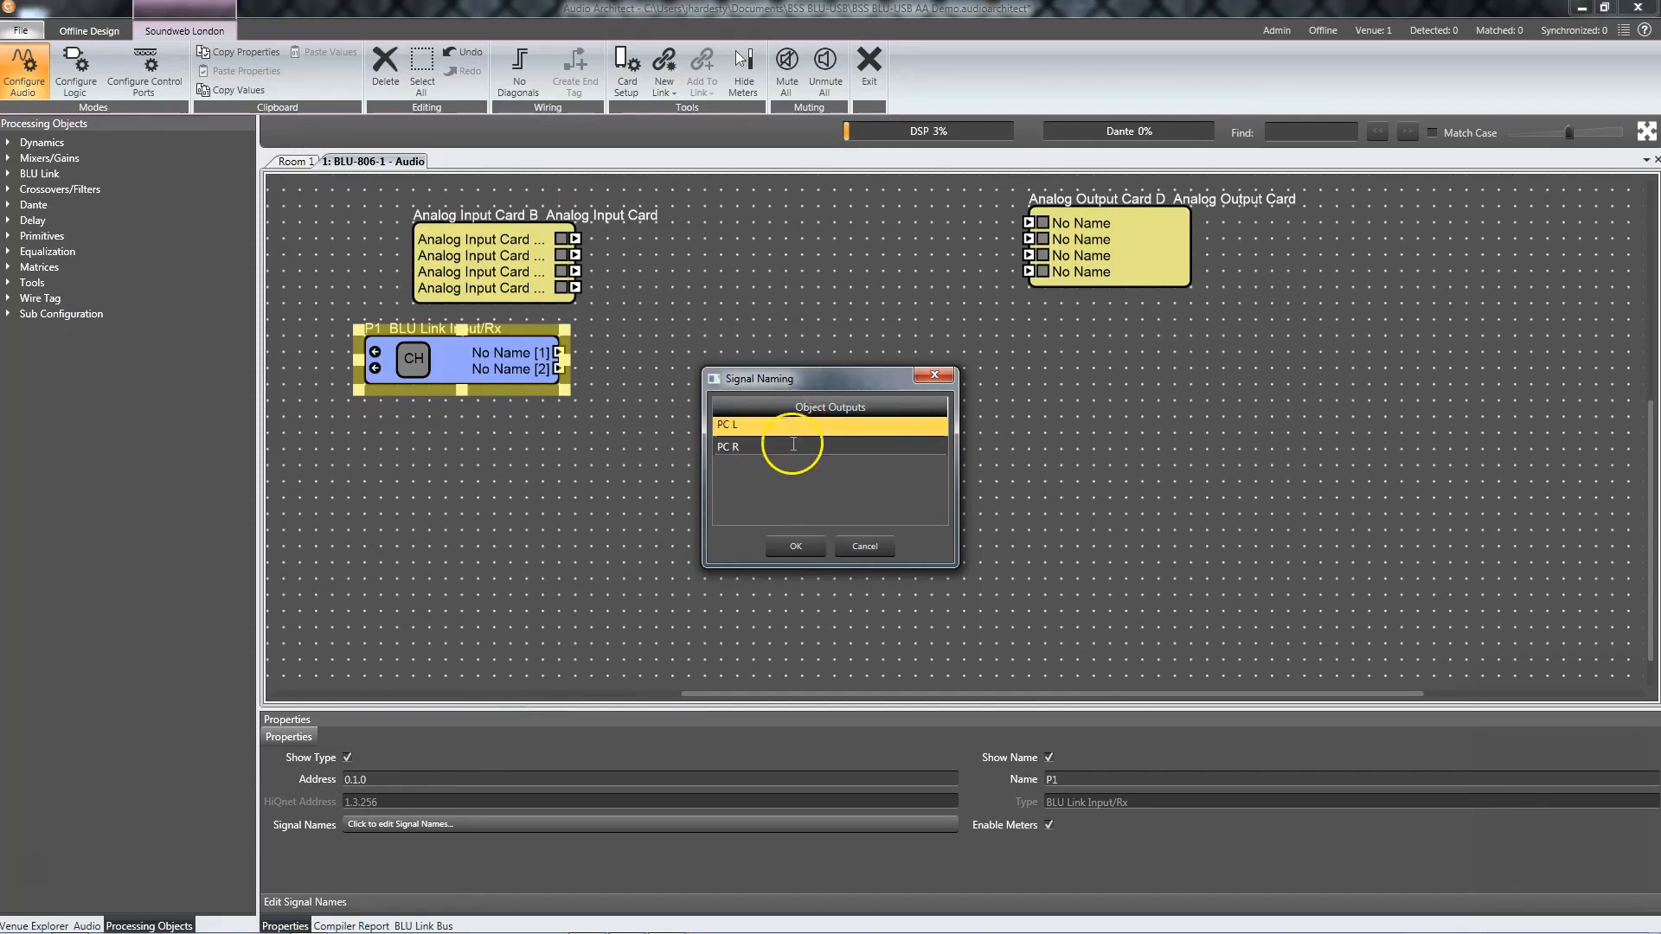
{"action": "key", "text": "Return"}
{"action": "left_click", "coordinate": [791, 547]}
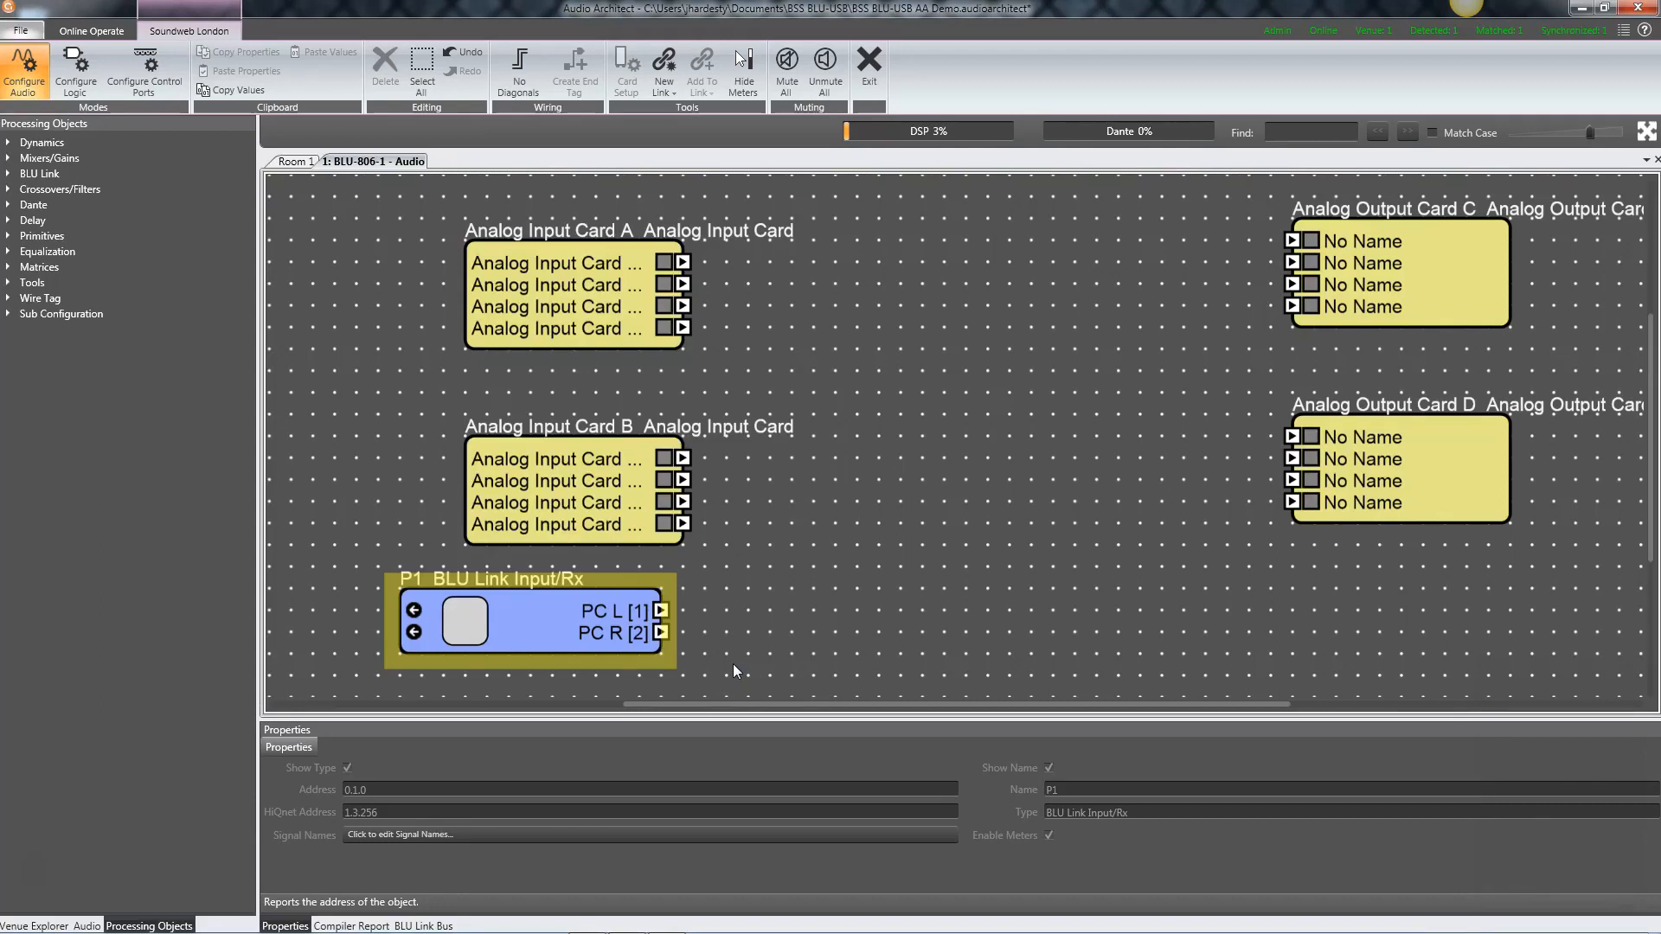
- Open the BLU Link Input's meter panel and place it over the configuration canvas to view the signal levels
{"action": "double_click", "coordinate": [551, 618]}
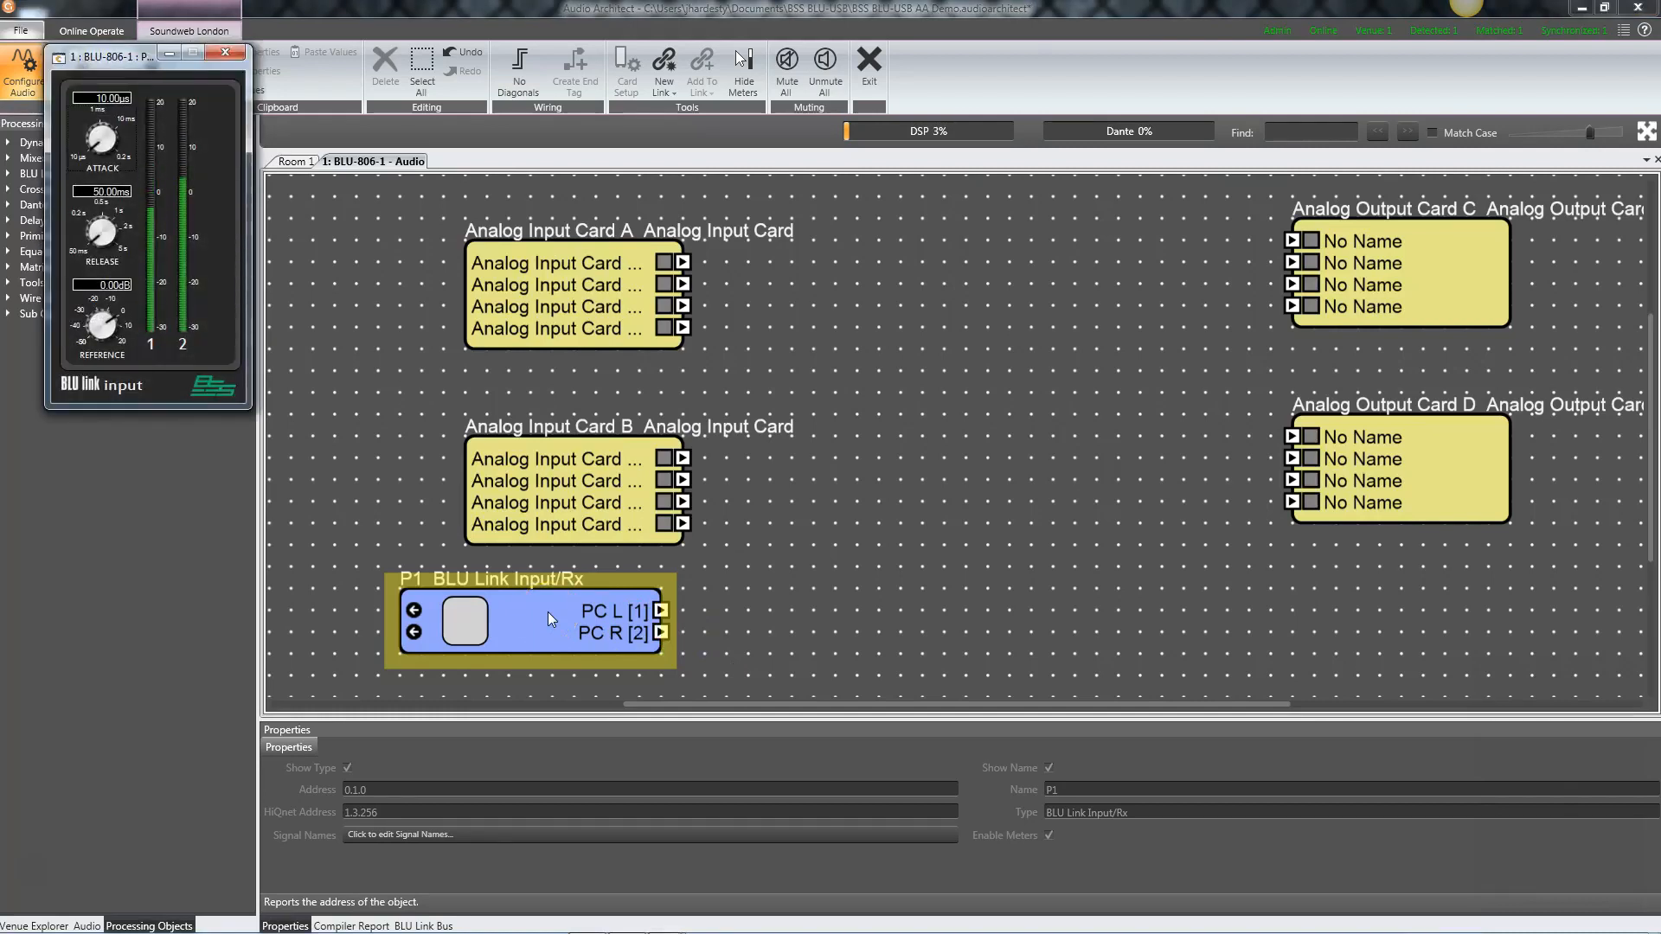
{"action": "left_click_drag", "start_coordinate": [134, 59], "coordinate": [551, 366]}
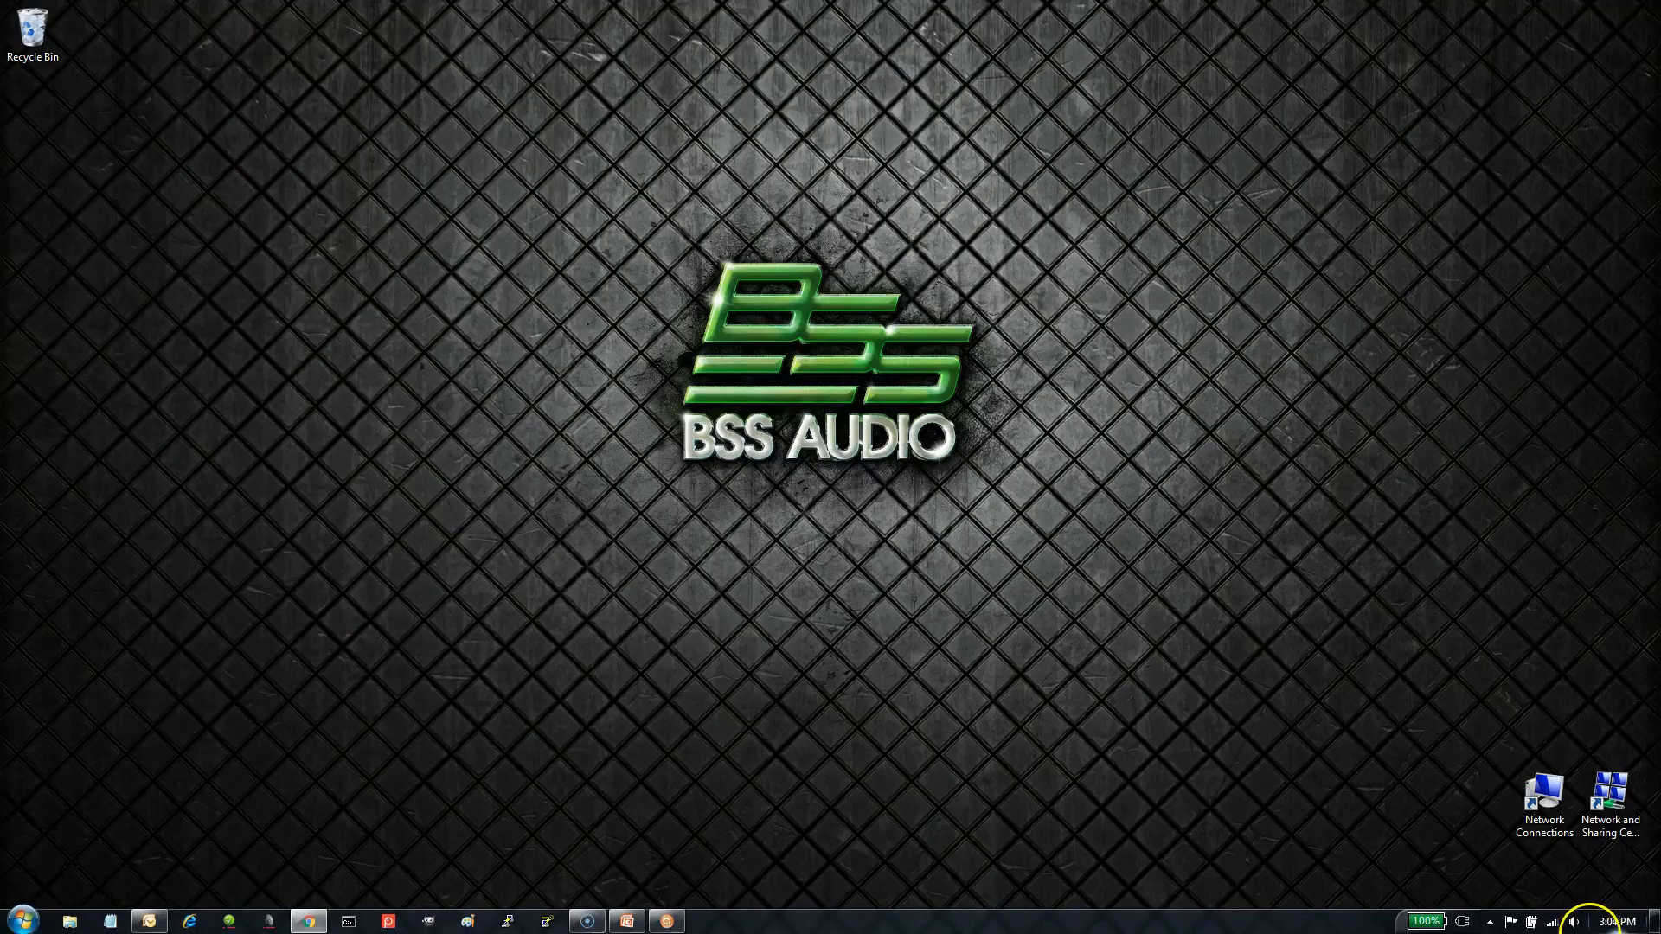
- Open the Windows playback devices and look through the BLU link on-ramp channel pairs
{"action": "right_click", "coordinate": [1570, 926]}
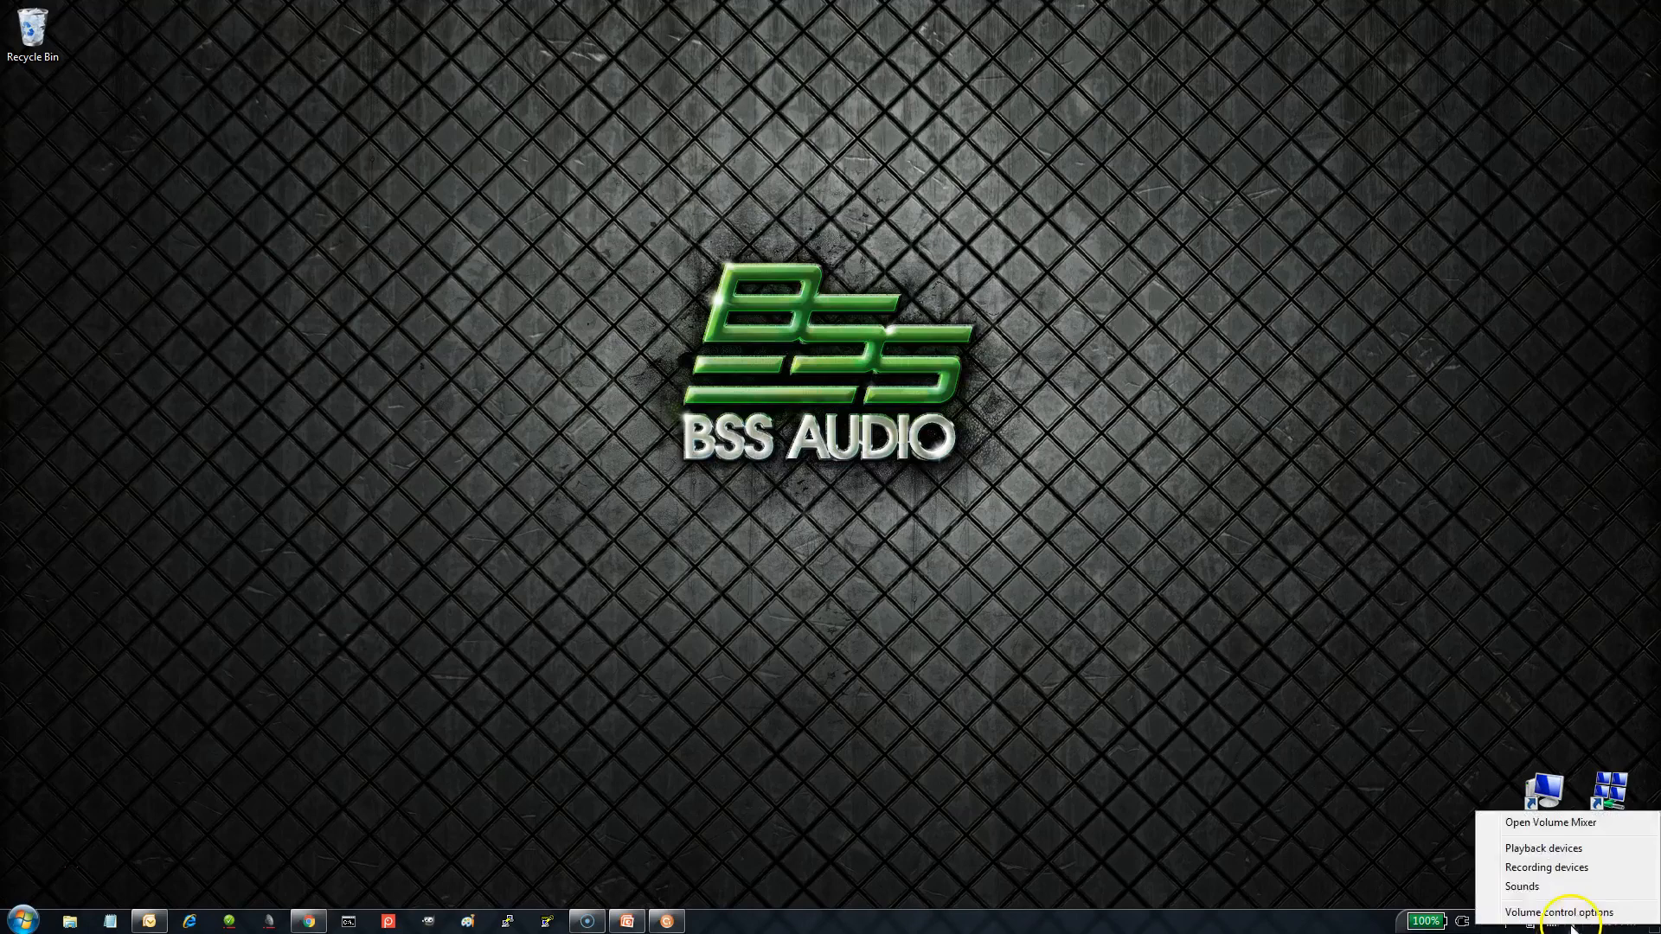
{"action": "left_click", "coordinate": [1559, 848]}
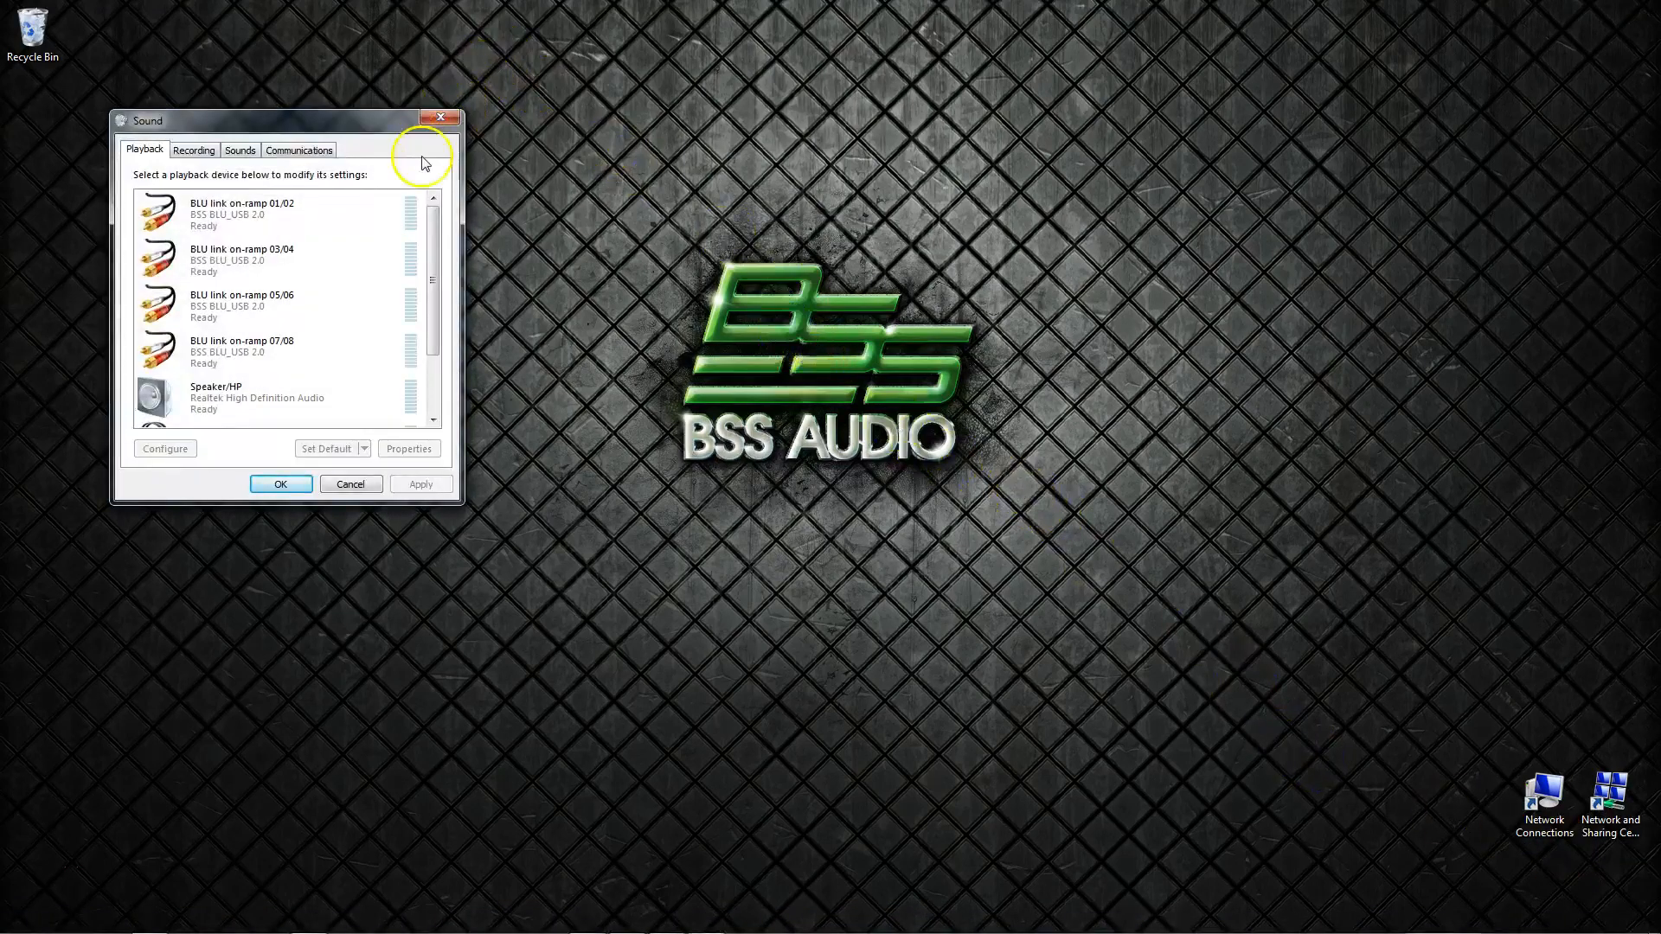
{"action": "left_click", "coordinate": [360, 262]}
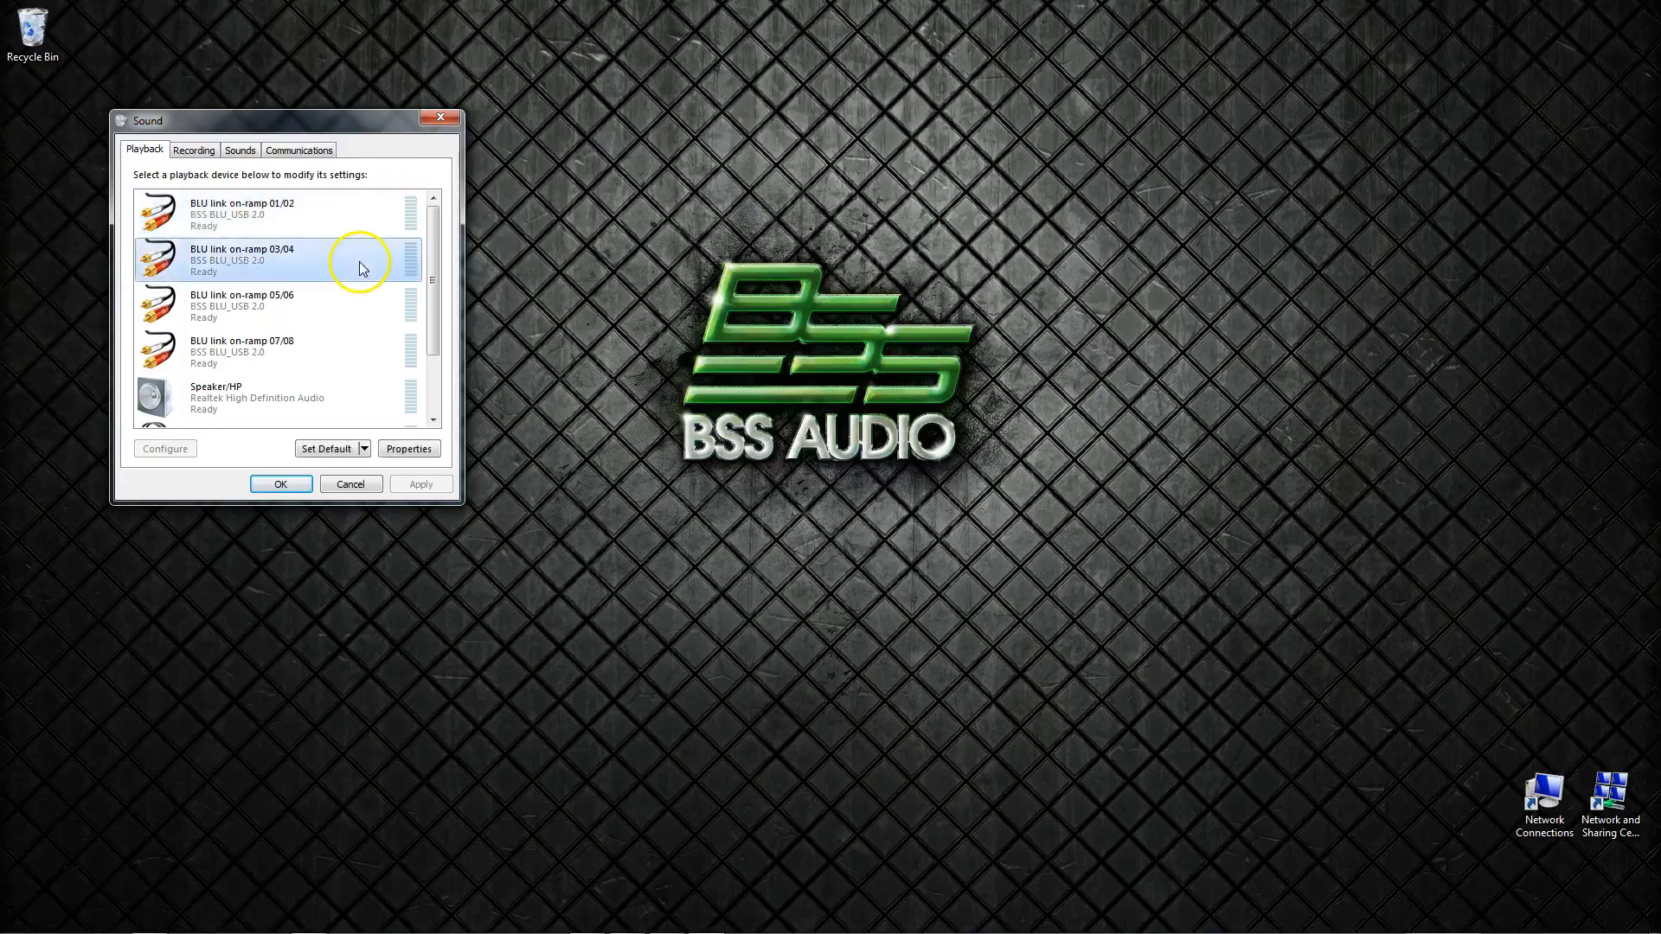
{"action": "left_click", "coordinate": [334, 350]}
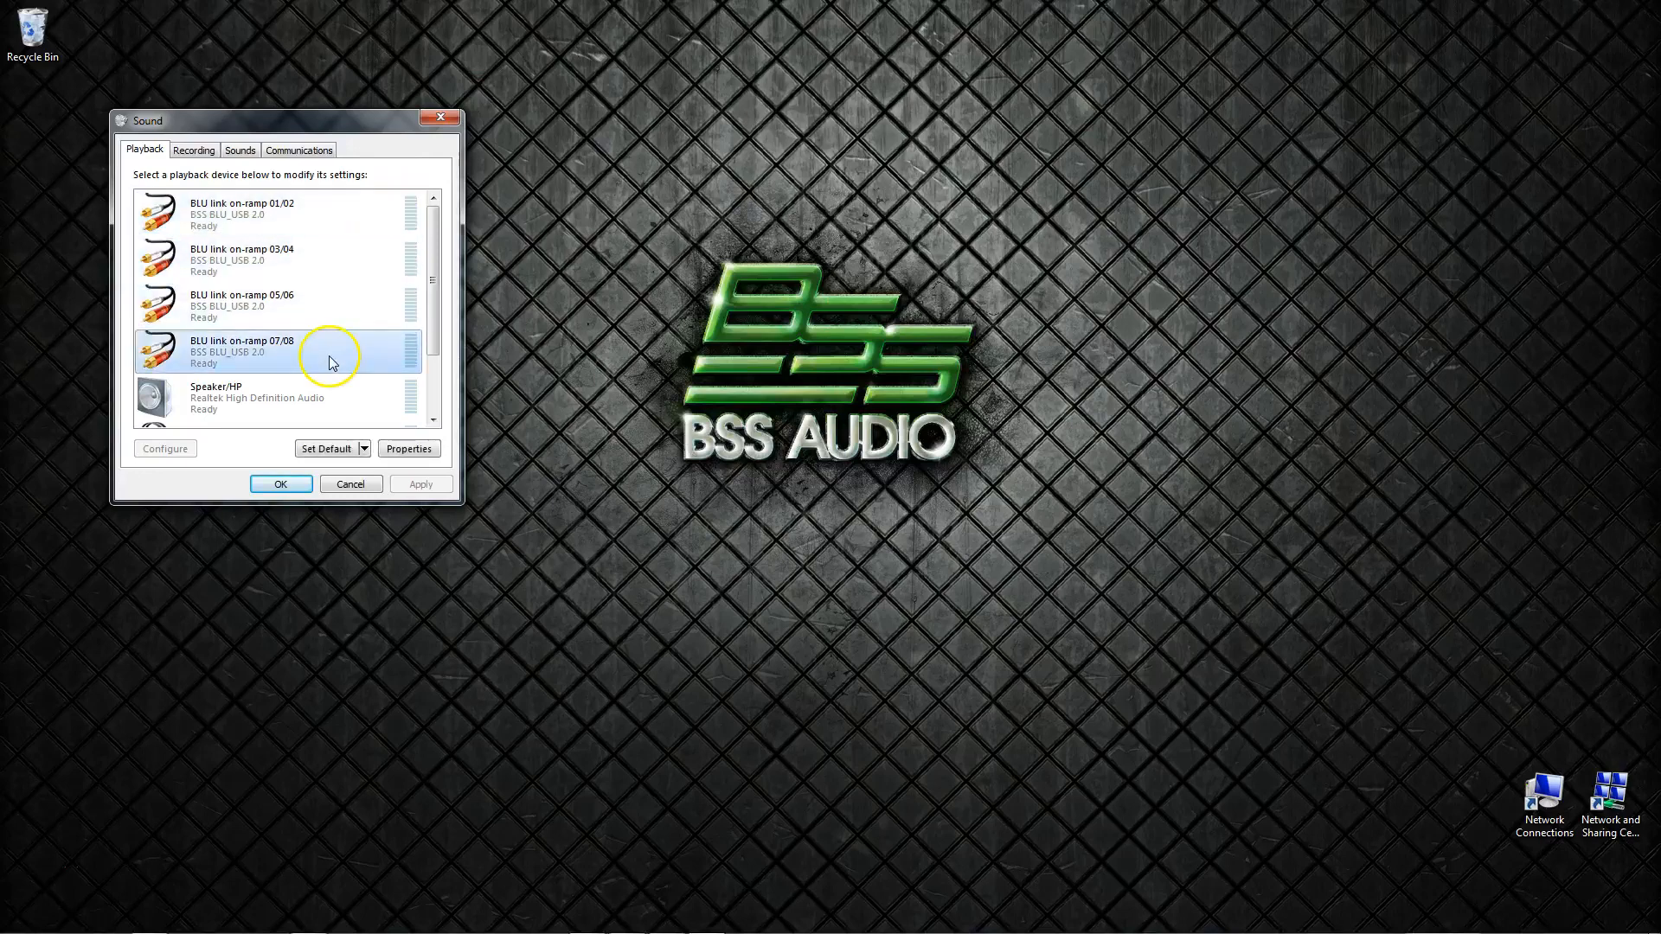
- Look through the BLU link off-ramp recording devices from 01/02 to 07/08
{"action": "left_click", "coordinate": [192, 152]}
{"action": "left_click", "coordinate": [313, 209]}
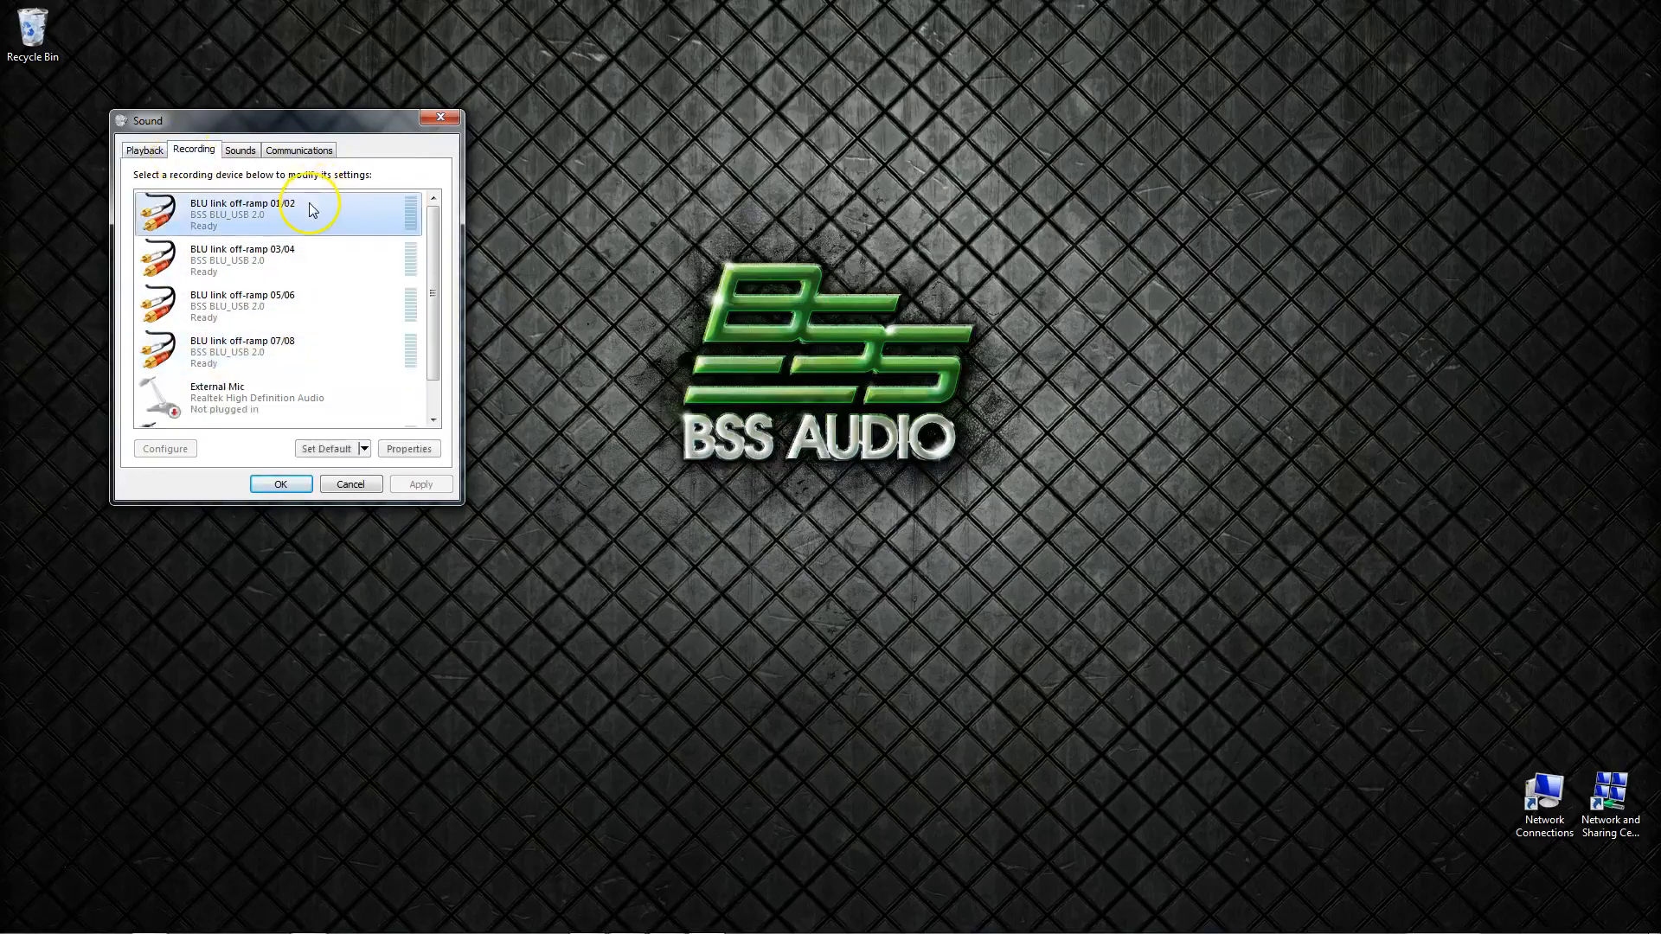
{"action": "left_click", "coordinate": [323, 261]}
{"action": "left_click", "coordinate": [319, 304]}
{"action": "left_click", "coordinate": [309, 356]}
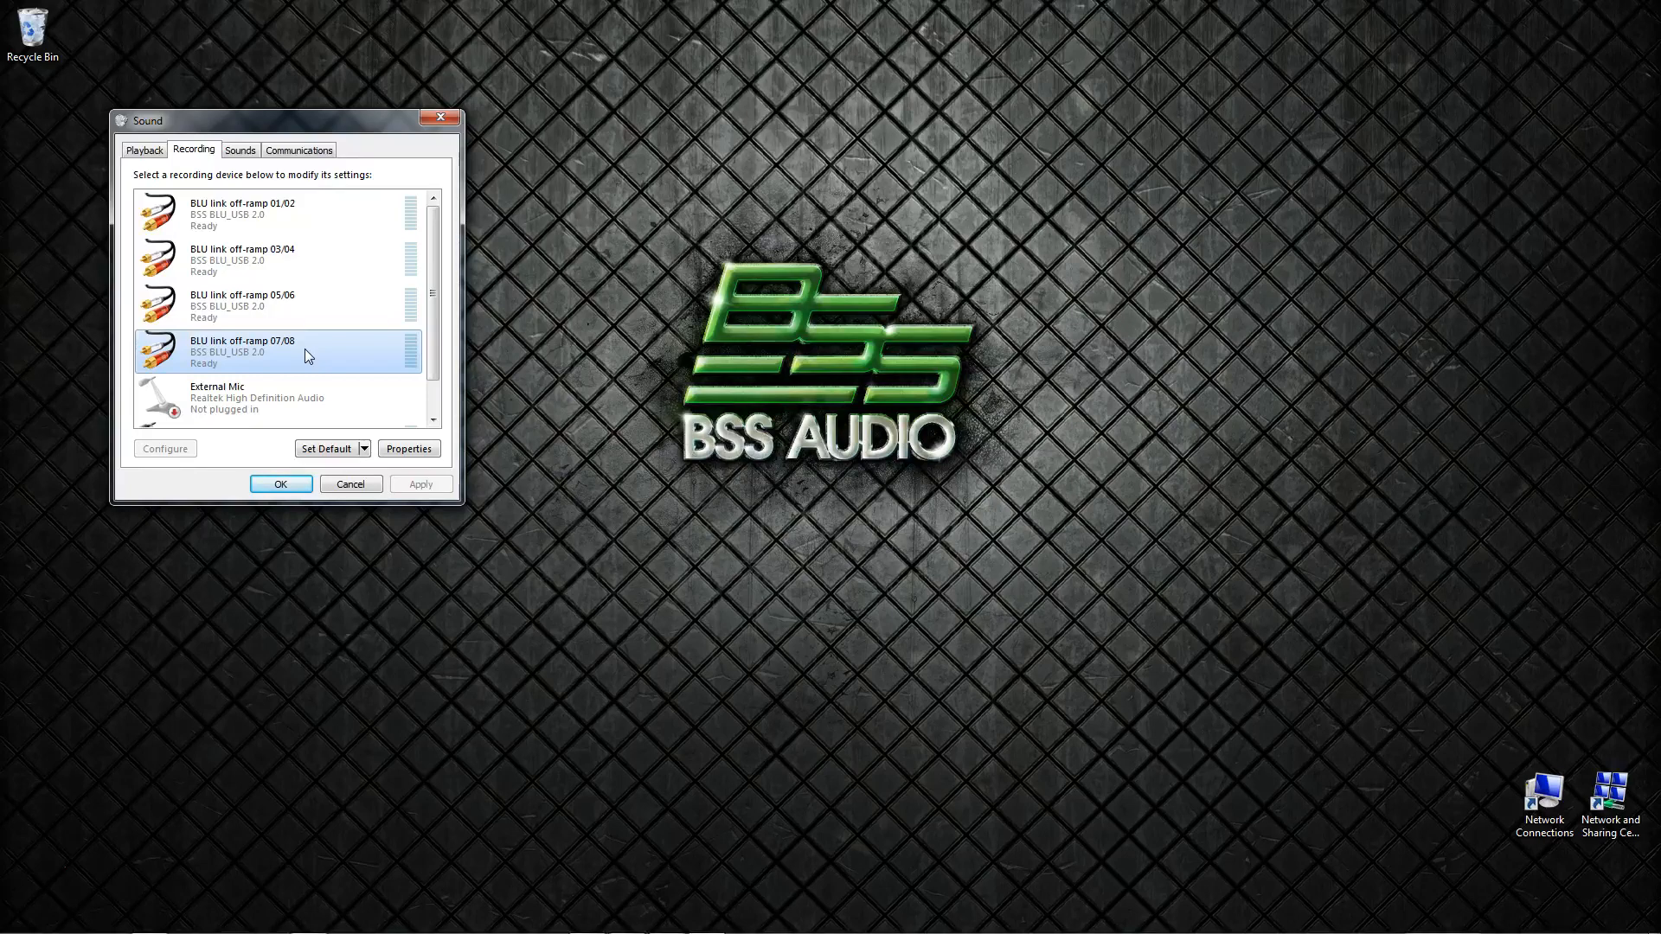
- Set the default format of the BLU link on-ramp 01/02 playback device to 2 channel, 24 bit, 96000 Hz (Studio Quality)
{"action": "left_click", "coordinate": [144, 150]}
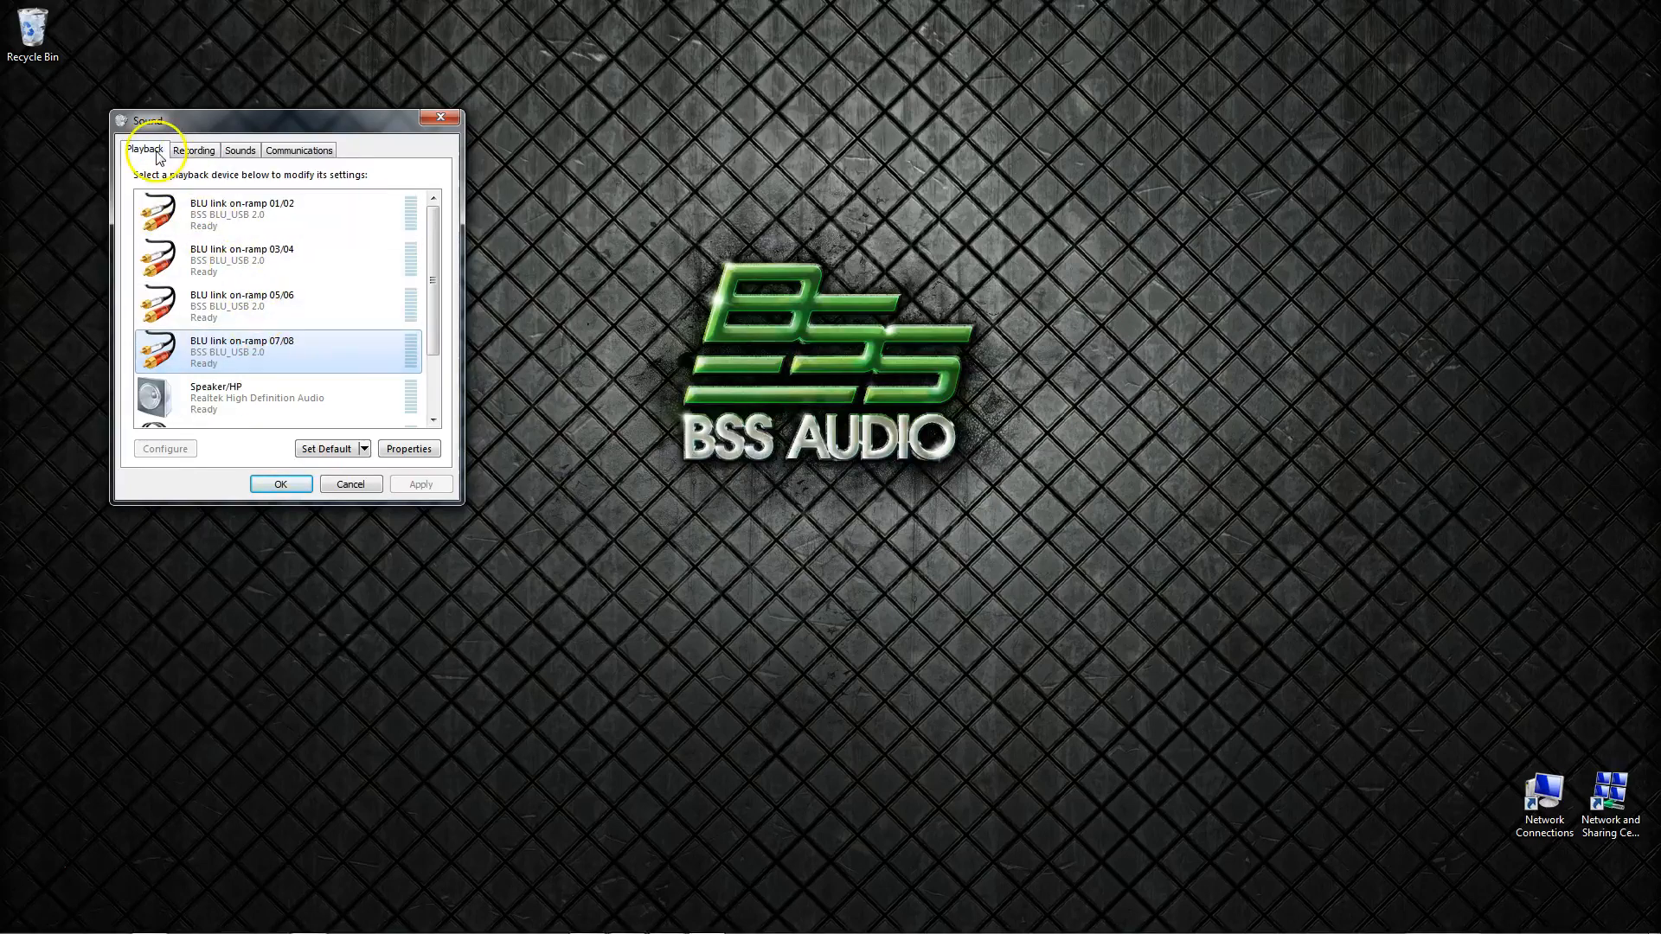
{"action": "left_click", "coordinate": [234, 210]}
{"action": "left_click", "coordinate": [390, 450]}
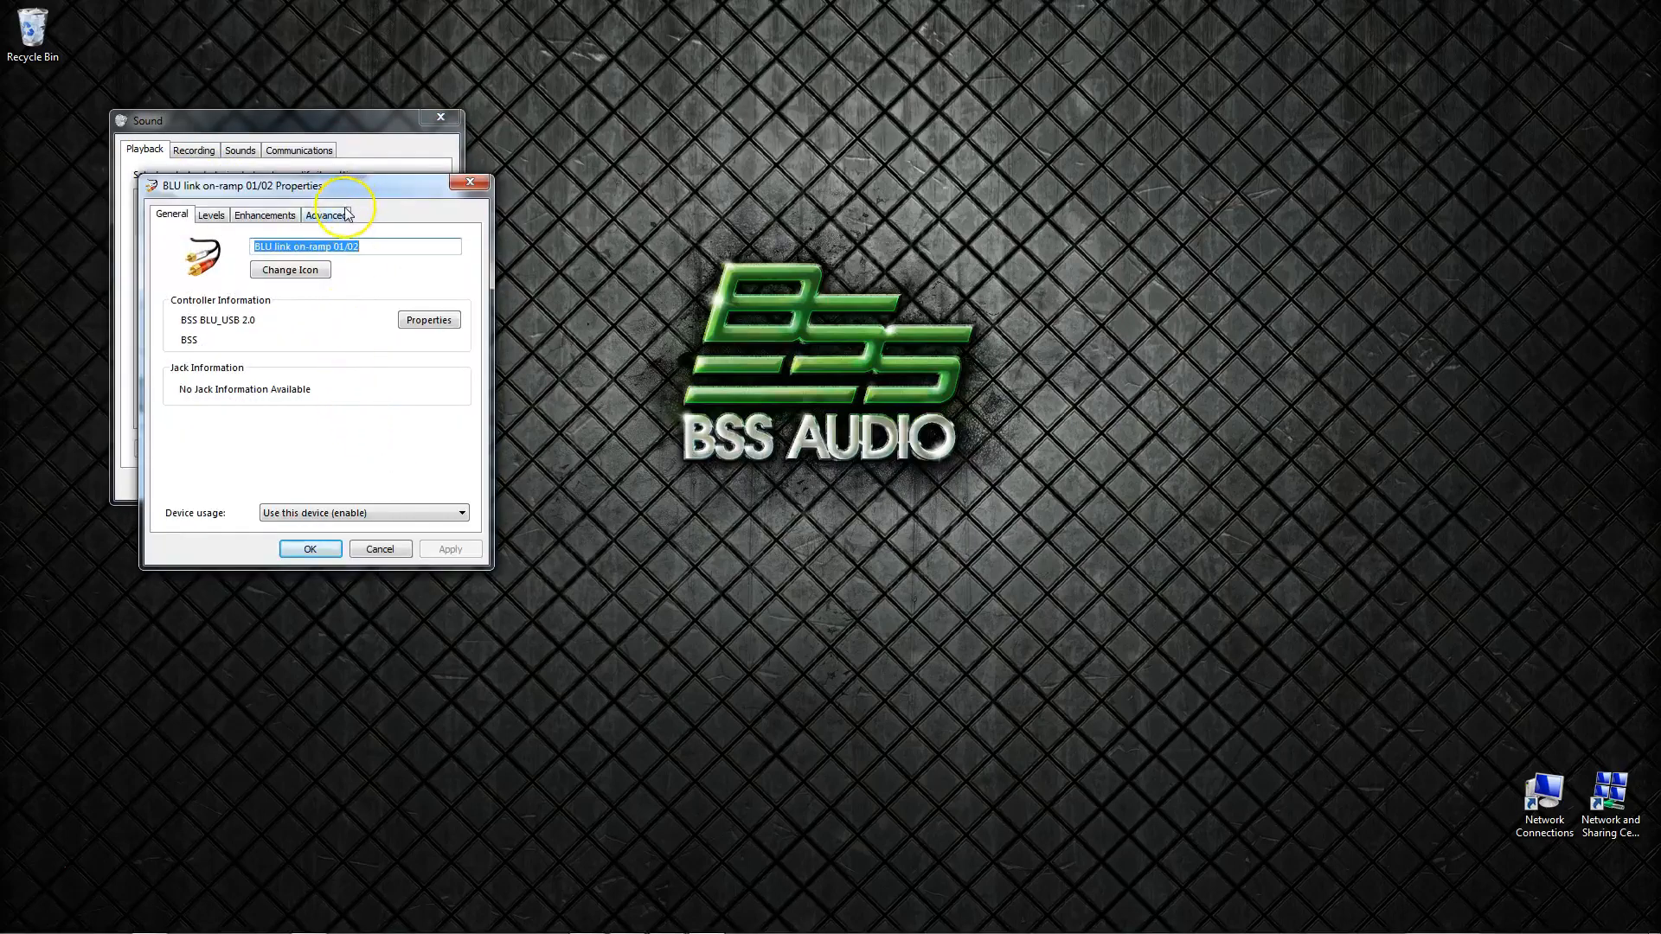
{"action": "left_click", "coordinate": [347, 214]}
{"action": "left_click", "coordinate": [342, 296]}
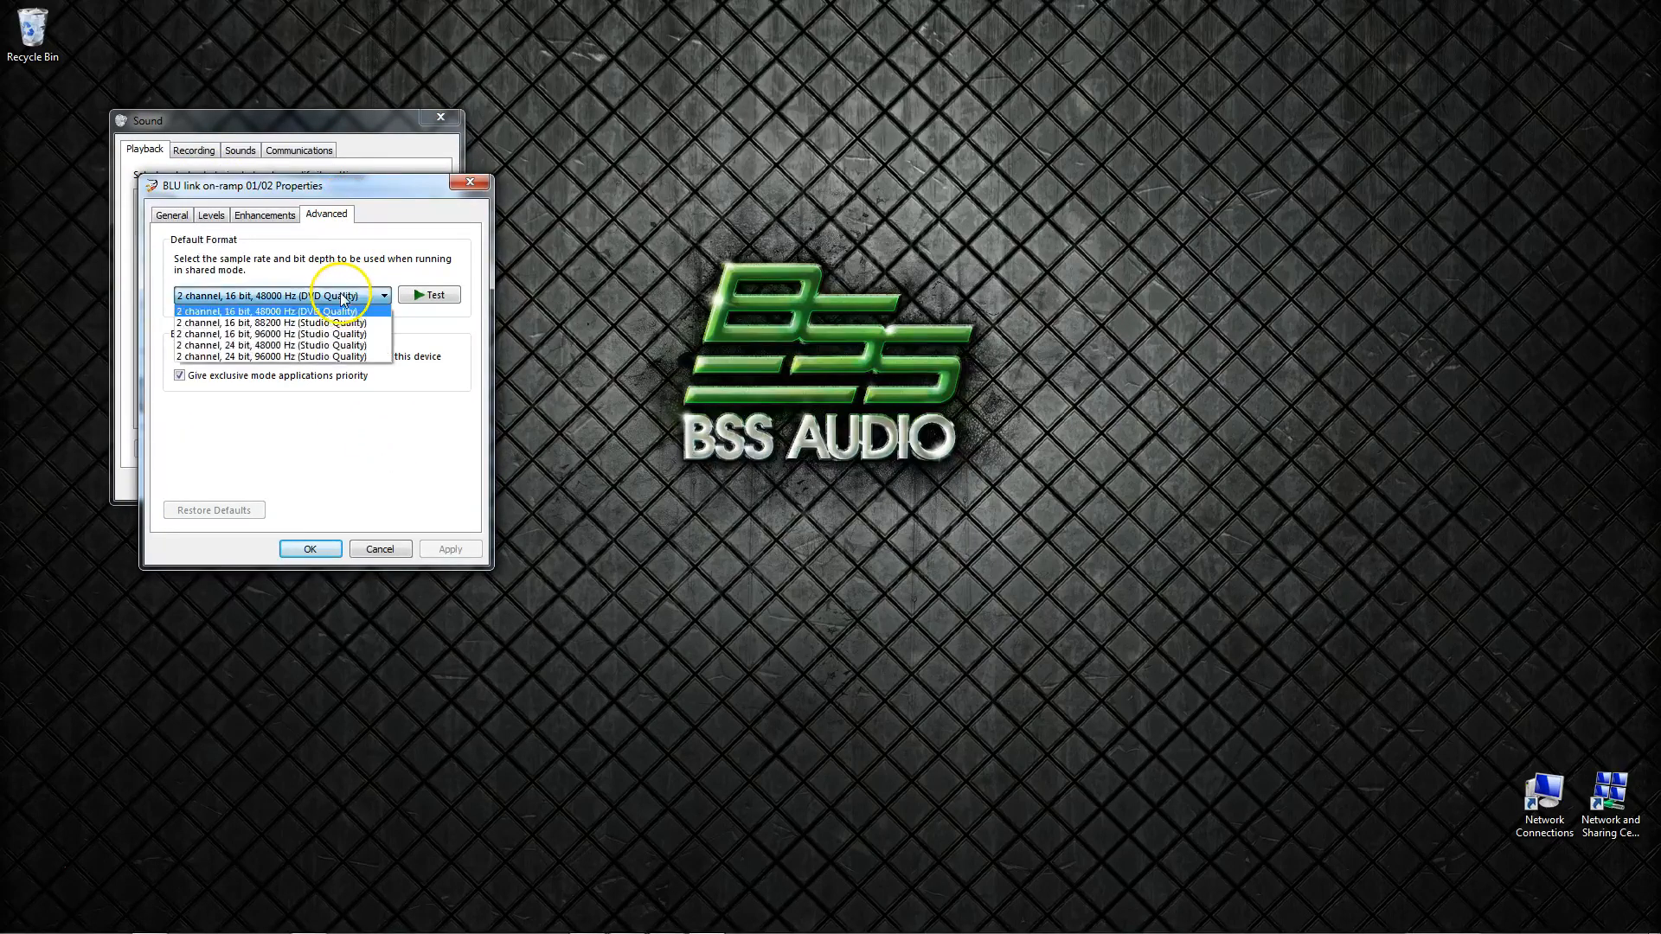
{"action": "left_click", "coordinate": [338, 356]}
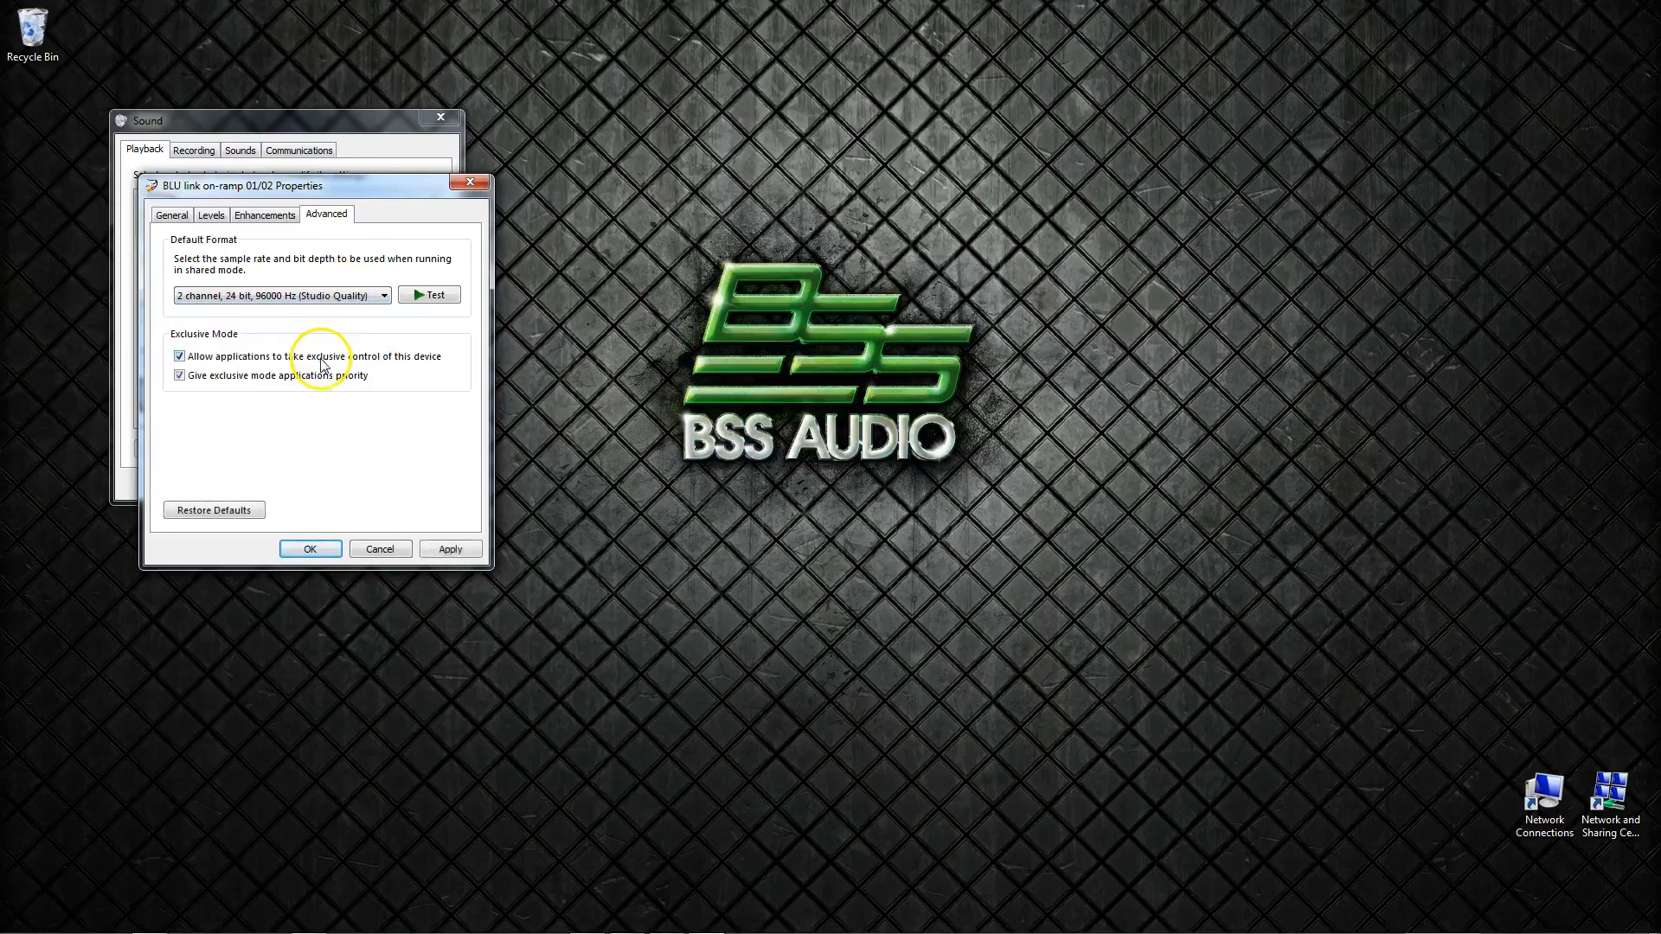
{"action": "left_click", "coordinate": [441, 549]}
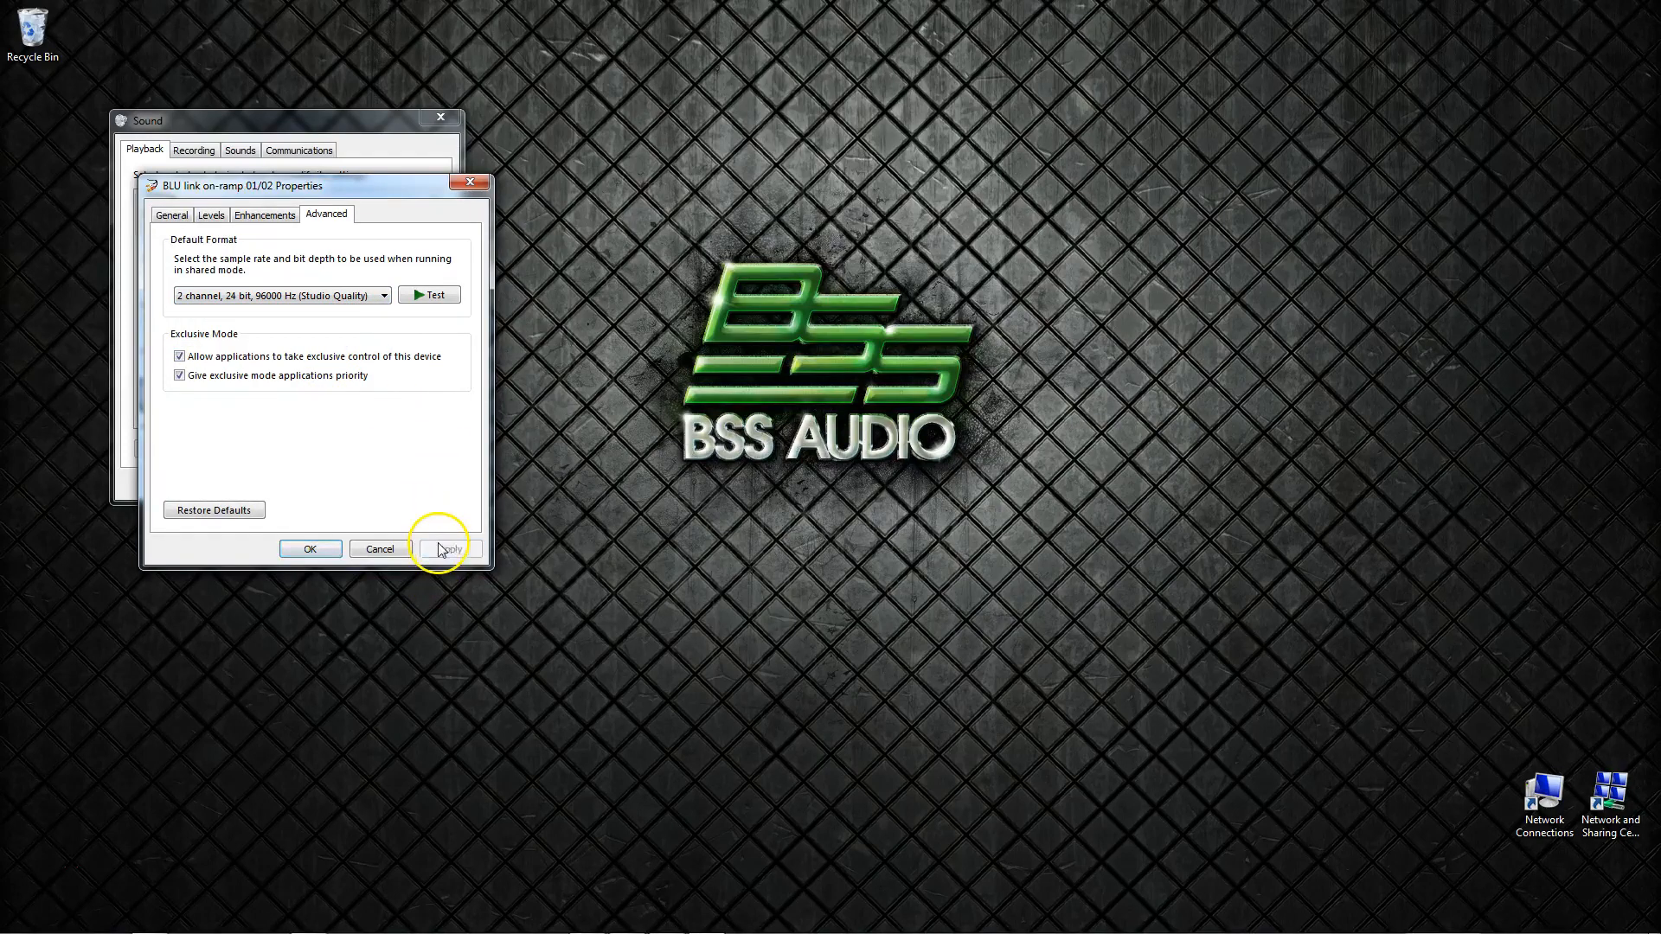
{"action": "left_click", "coordinate": [311, 549]}
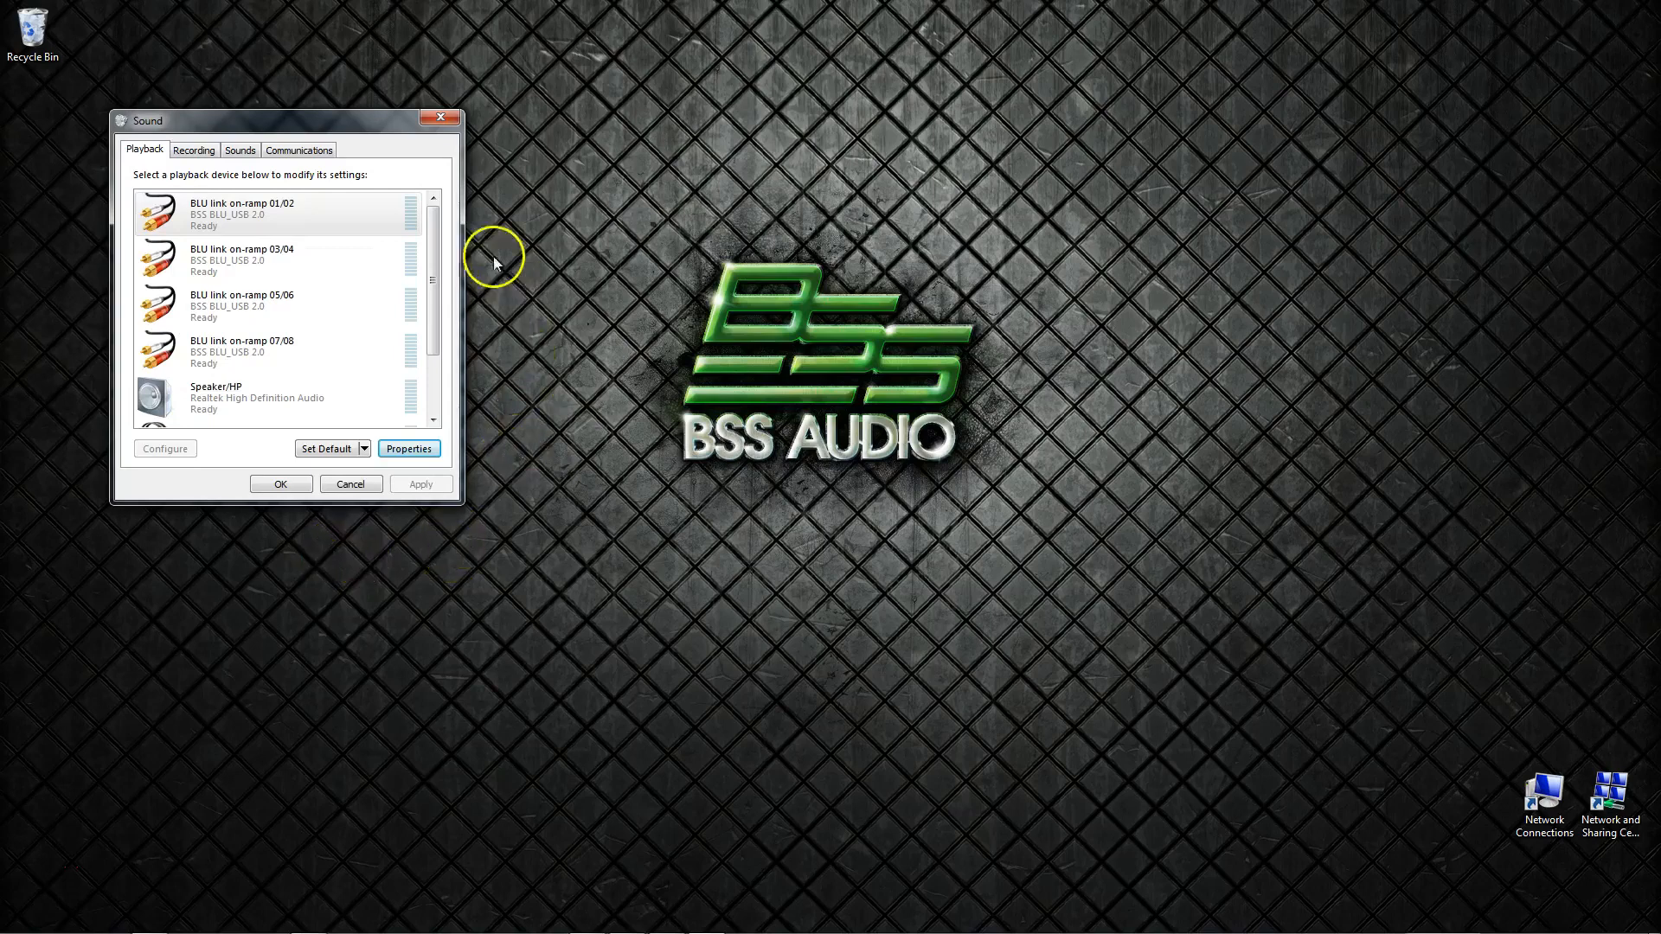
- Go through the remaining BLU link on-ramp playback devices: 03/04, 05/06 and 07/08
{"action": "left_click", "coordinate": [391, 254]}
{"action": "left_click", "coordinate": [372, 294]}
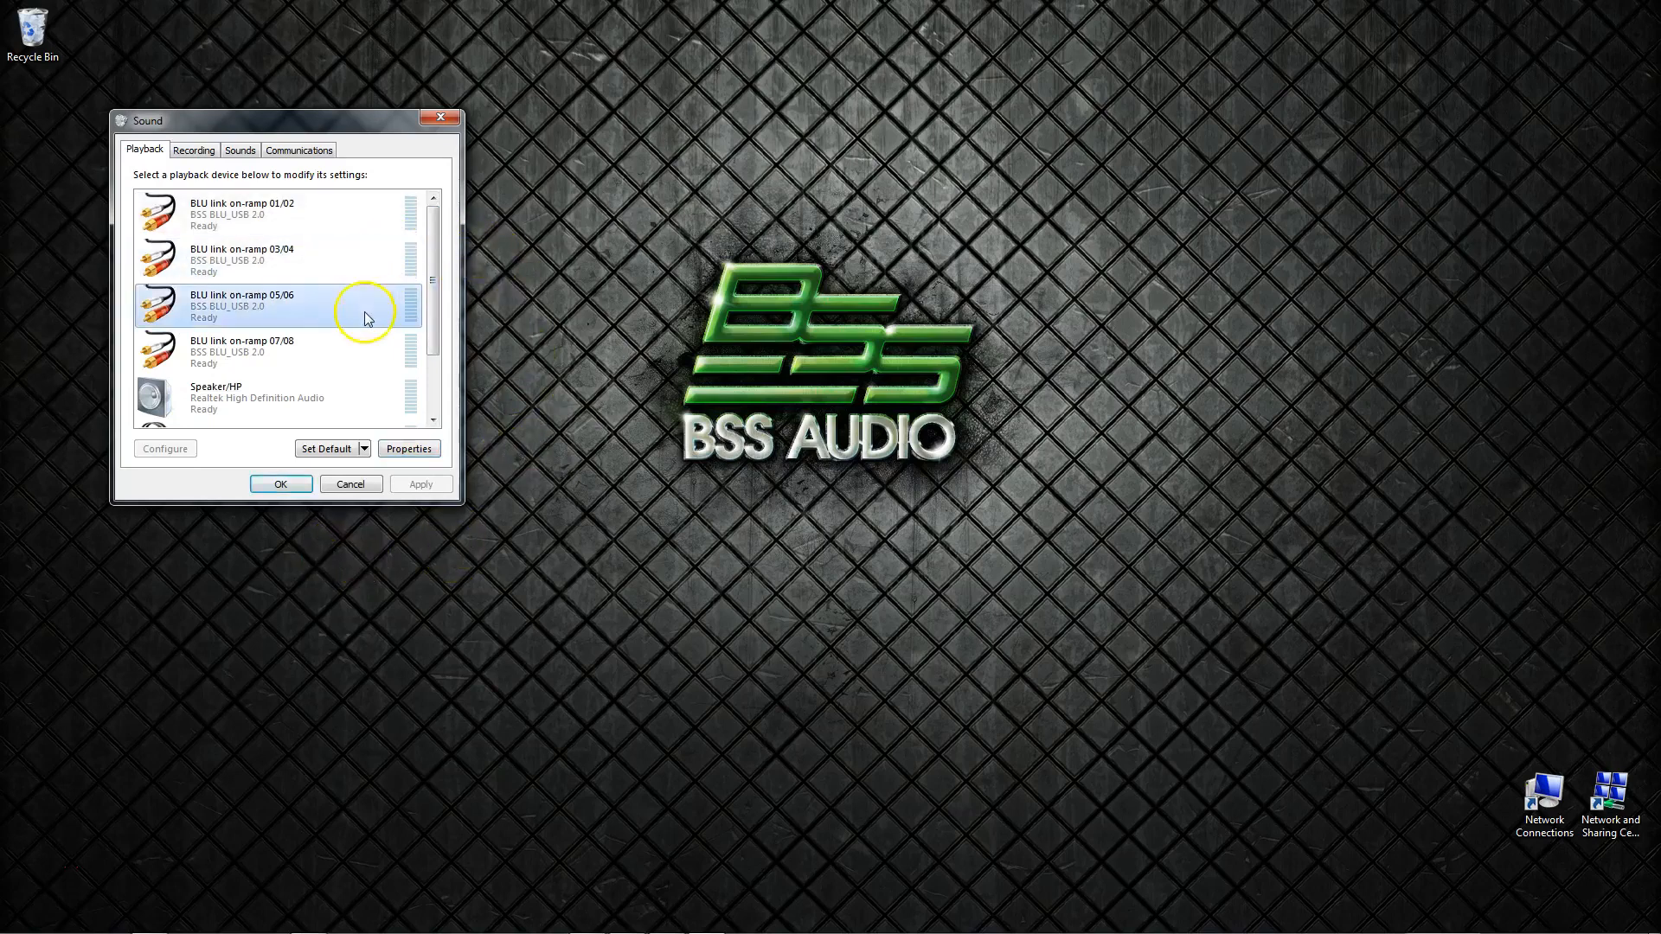
{"action": "left_click", "coordinate": [361, 344]}
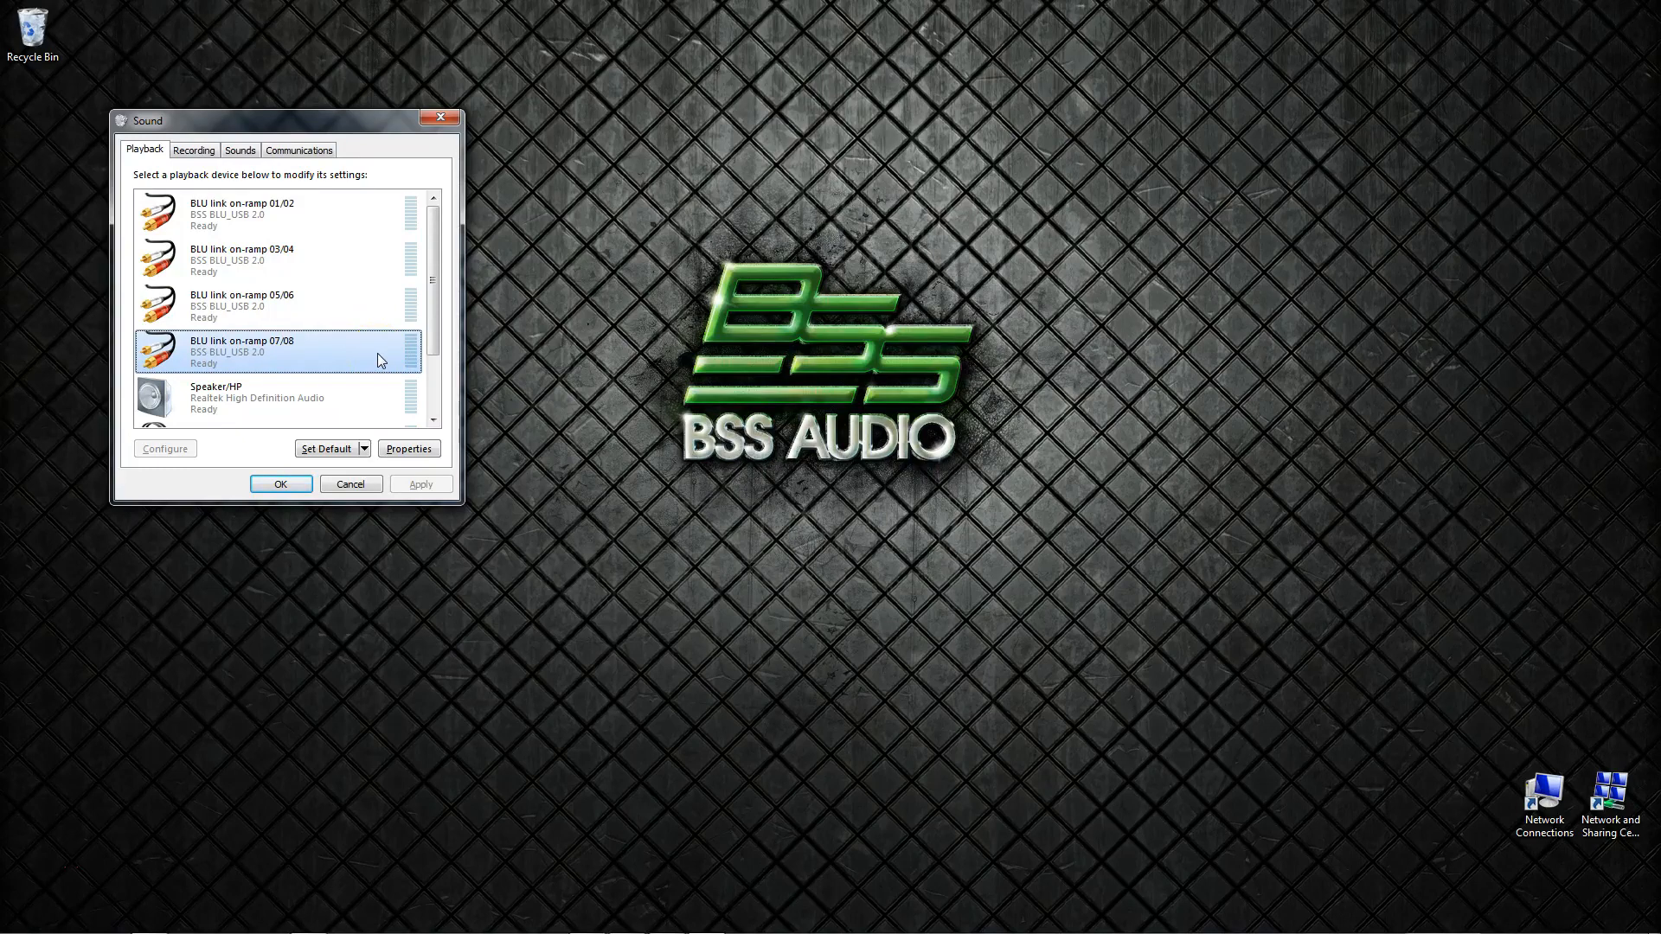
- Set the default format of the BLU link off-ramp 07/08 recording device to 2 channel, 24 bit, 96000 Hz (Studio Quality)
{"action": "left_click", "coordinate": [202, 151]}
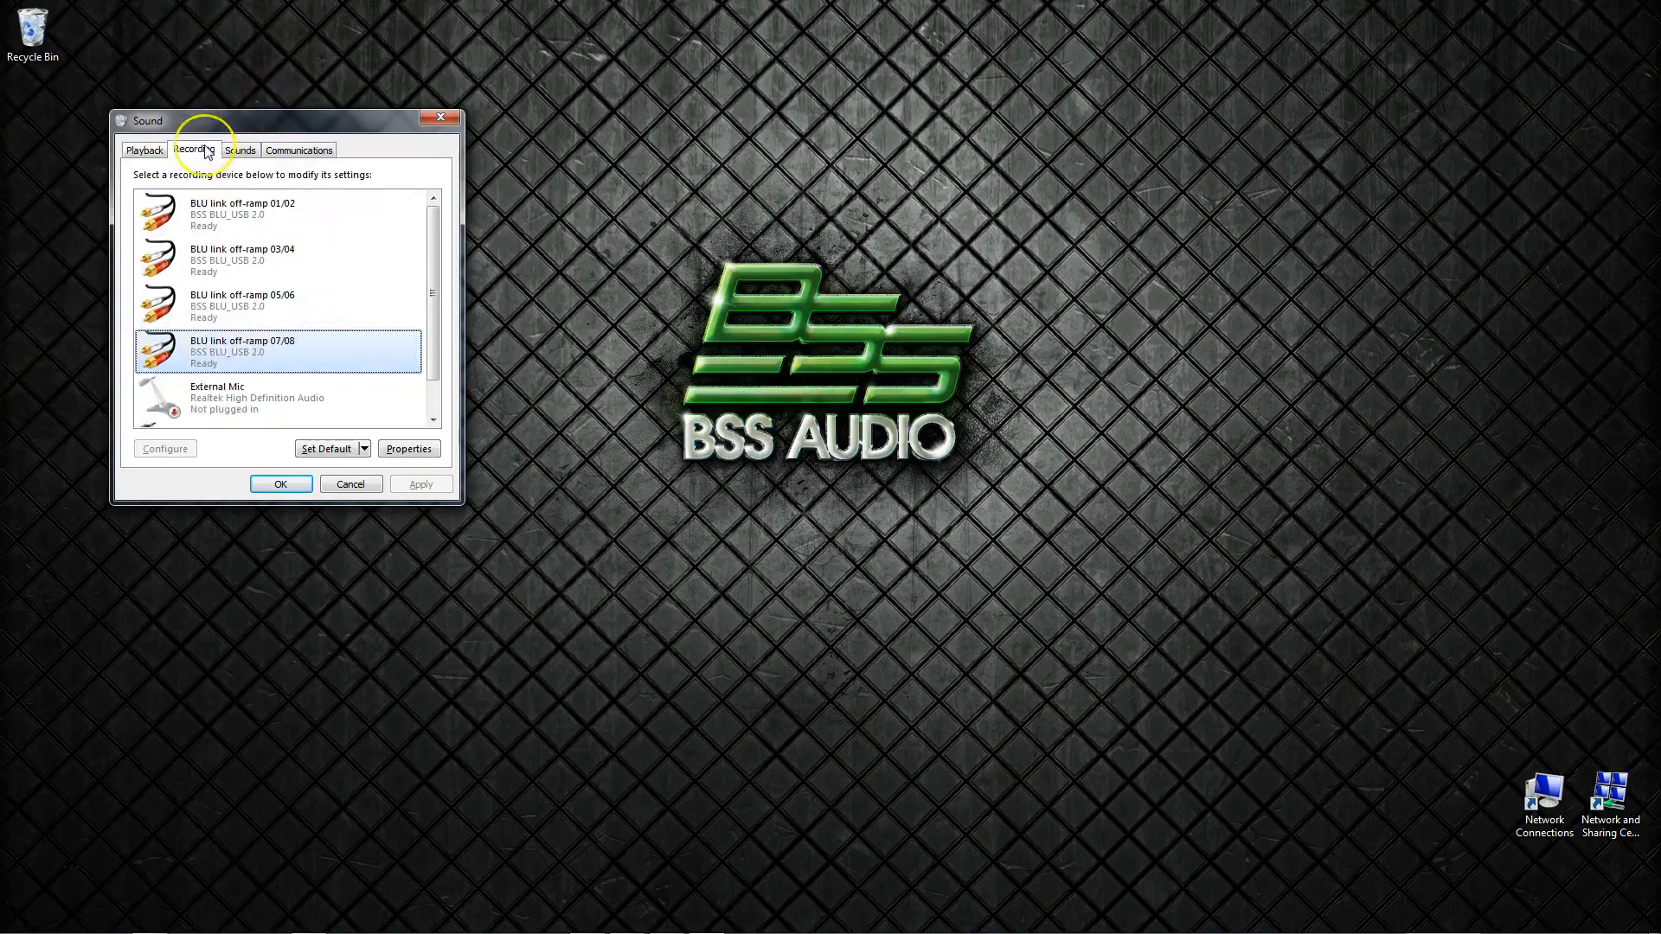
{"action": "left_click", "coordinate": [301, 351]}
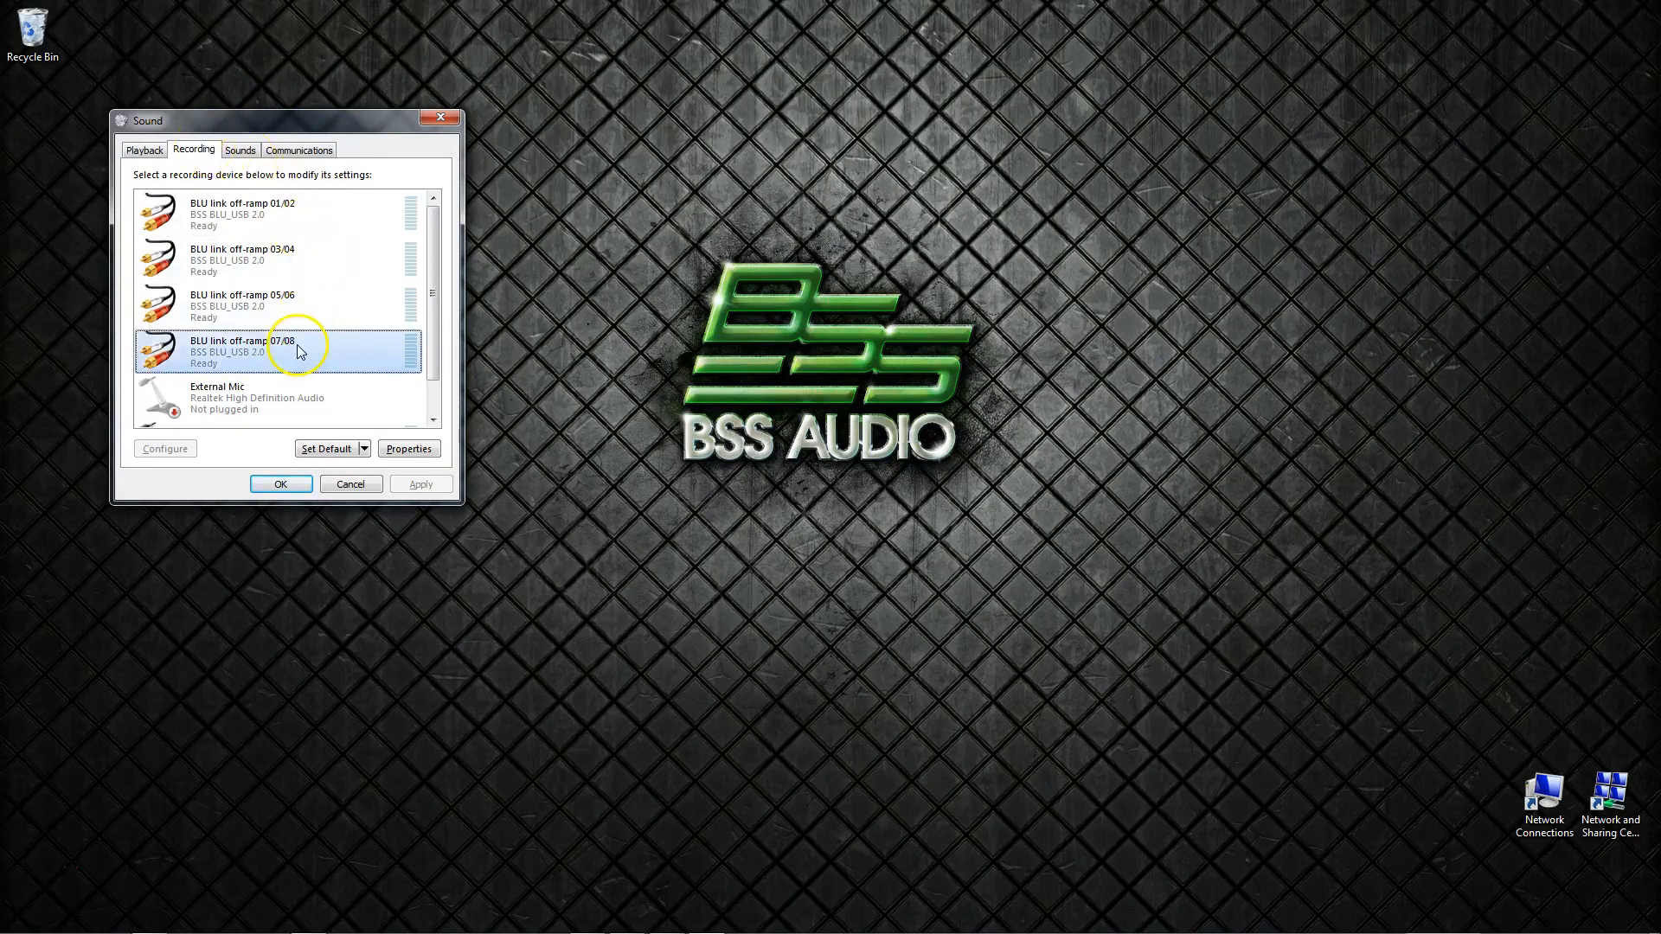
{"action": "left_click", "coordinate": [408, 449]}
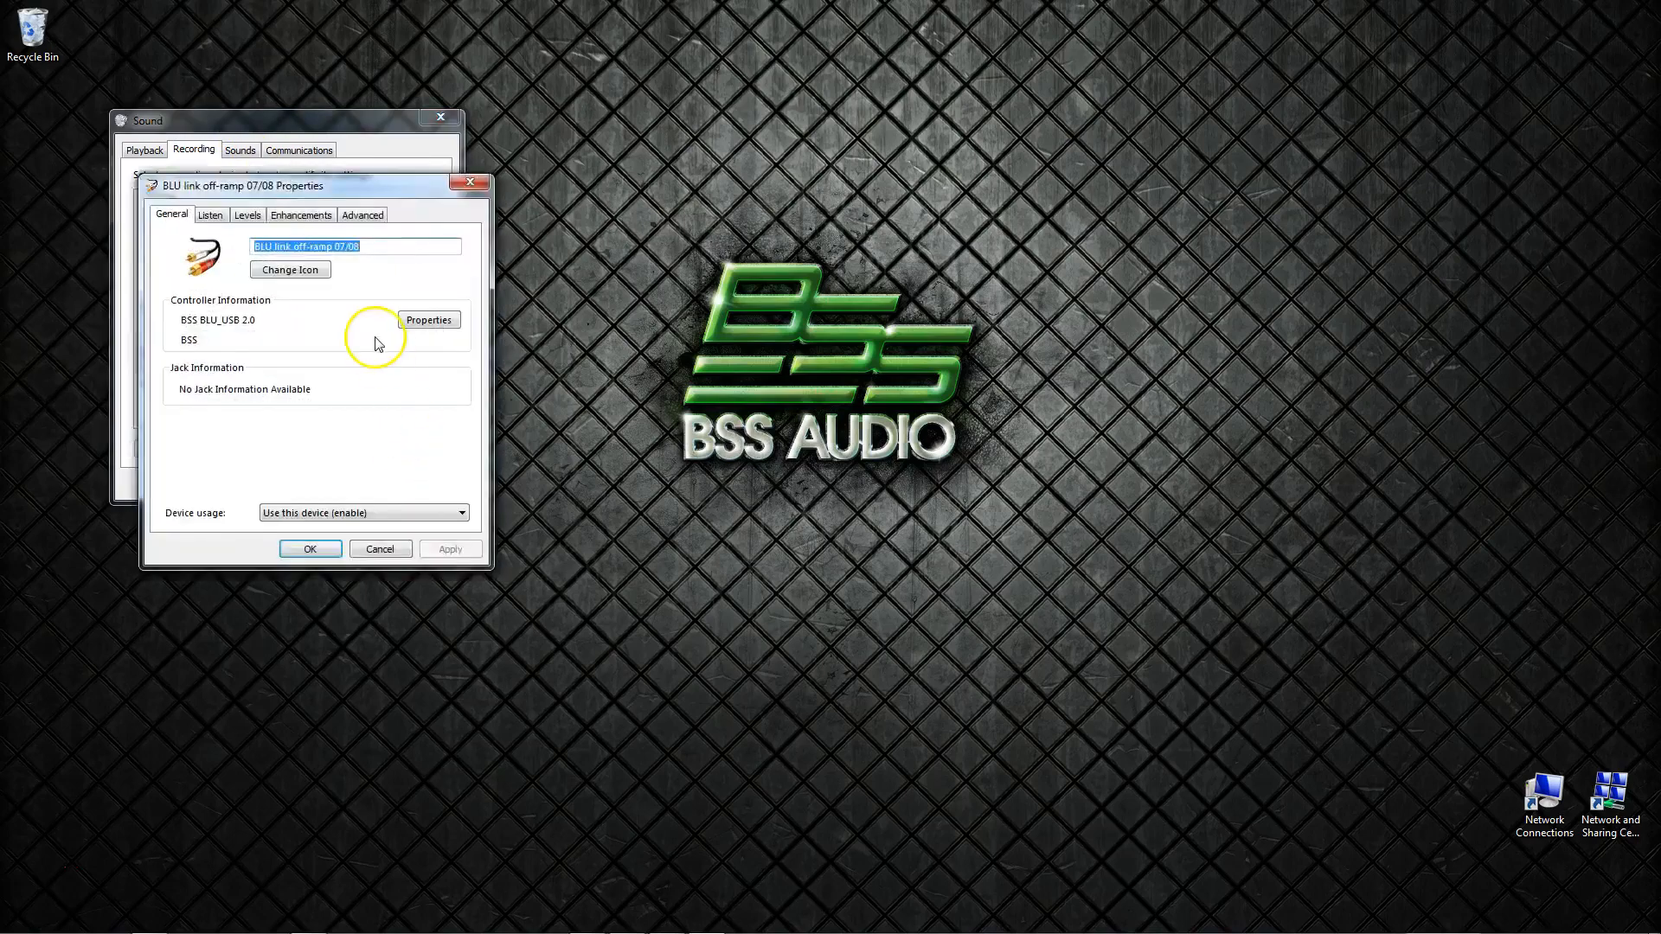
{"action": "left_click", "coordinate": [352, 219]}
{"action": "left_click", "coordinate": [297, 296]}
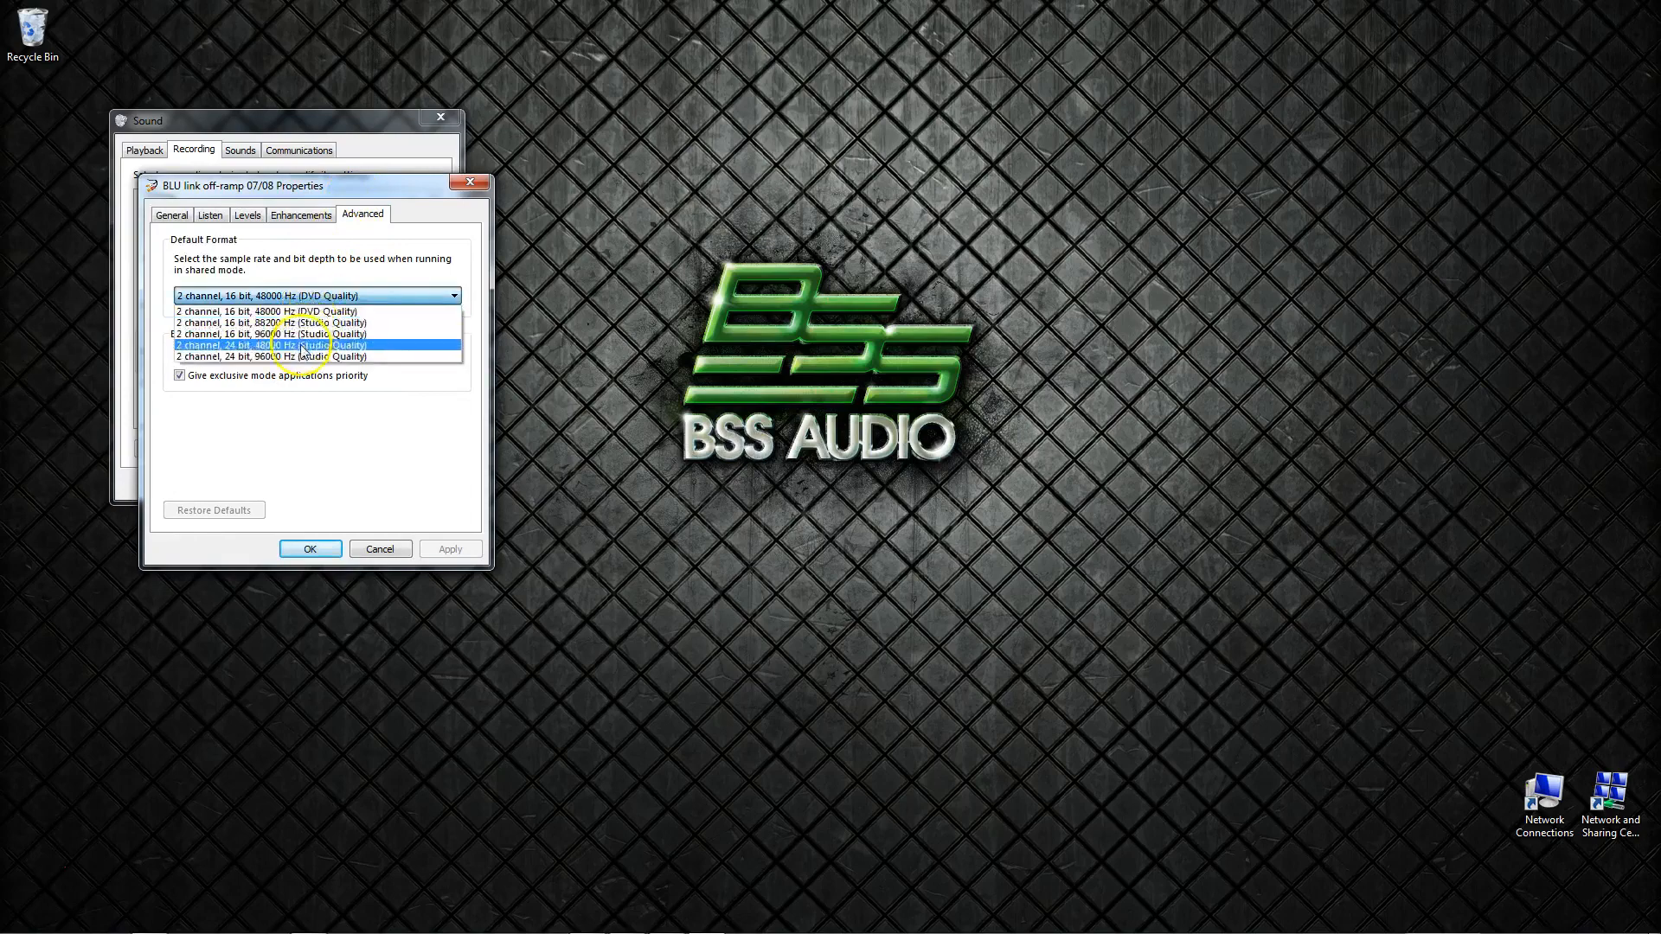
{"action": "left_click", "coordinate": [299, 369]}
{"action": "left_click", "coordinate": [457, 552]}
{"action": "left_click", "coordinate": [324, 550]}
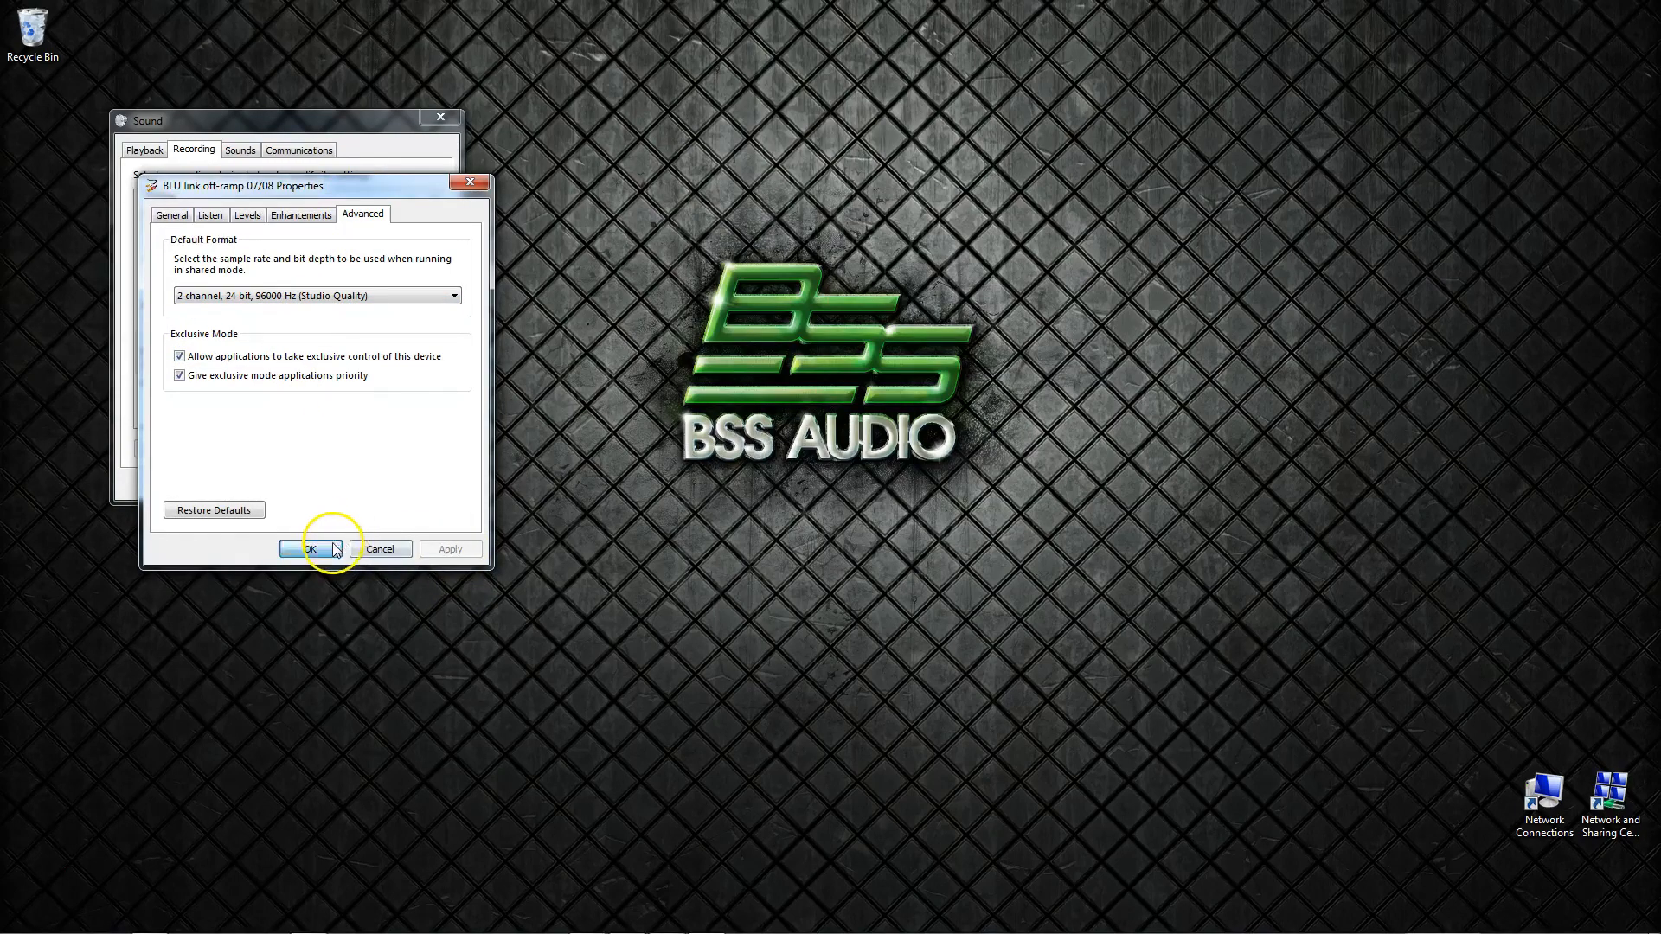